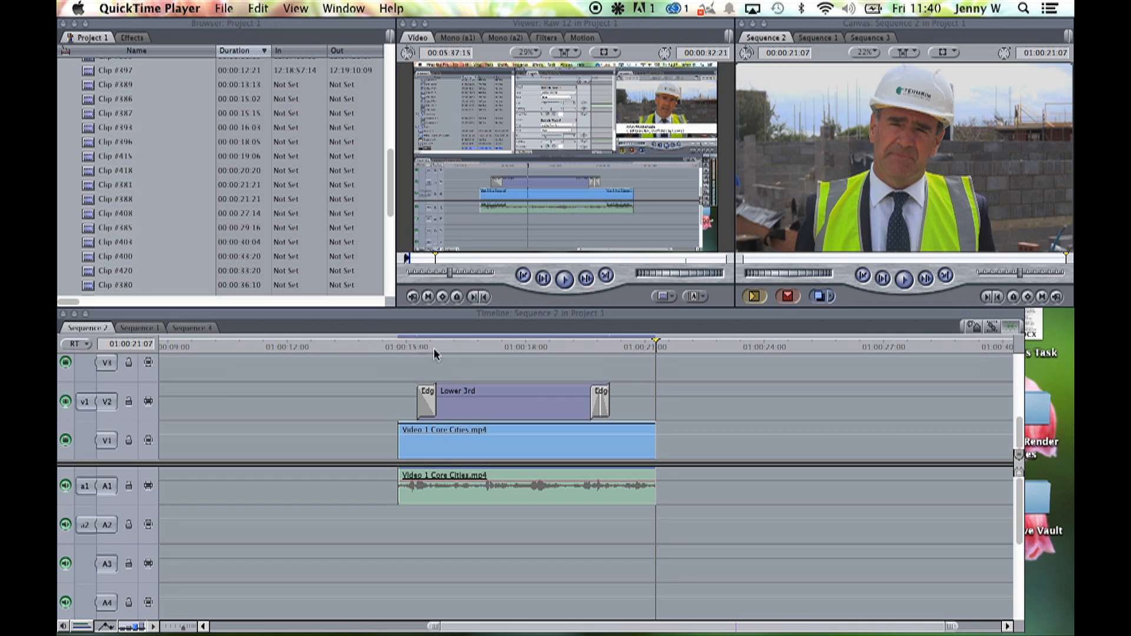
- Move the playhead to 01:00:17:11, inside the existing title clip, and create a new Lower 3rd text generator
left_click(505, 347)
left_click(504, 347)
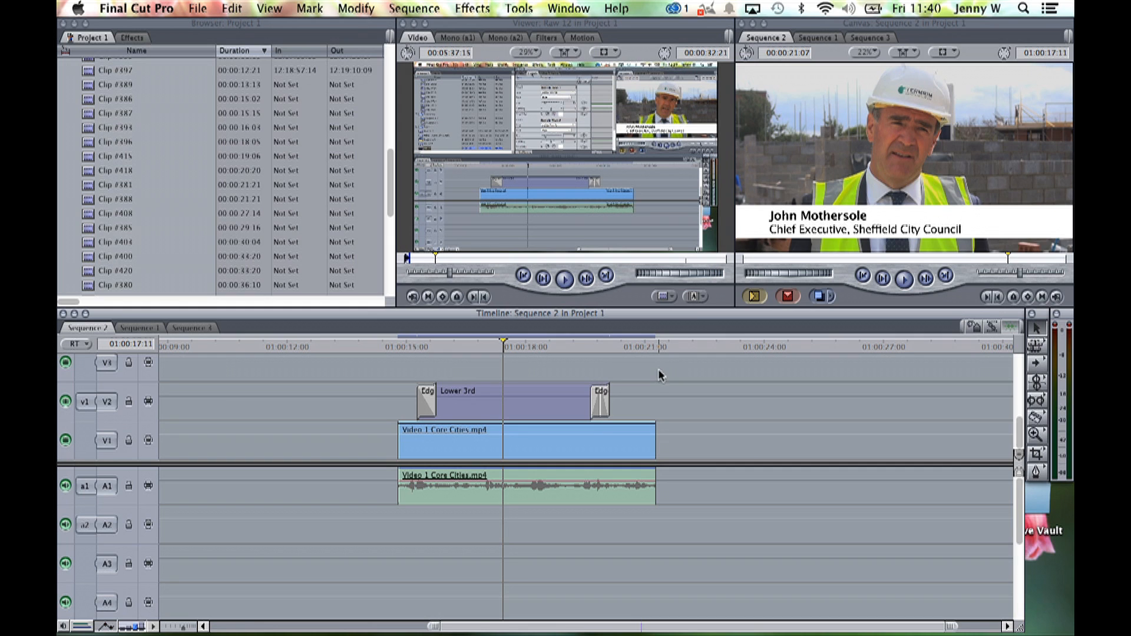
left_click(697, 297)
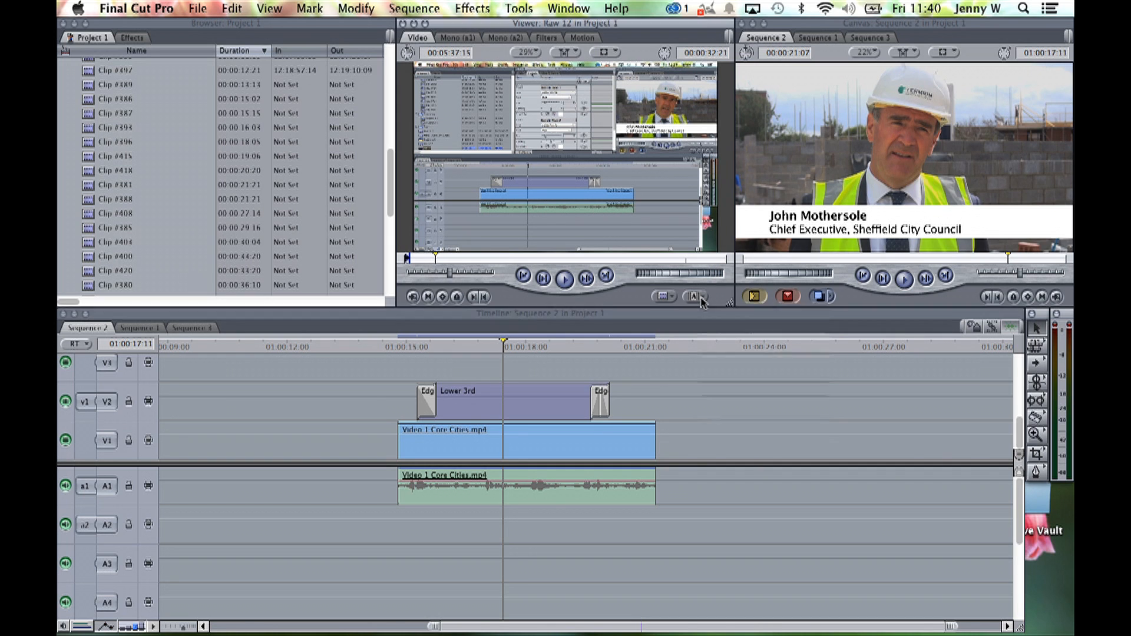
mouse_move(808, 398)
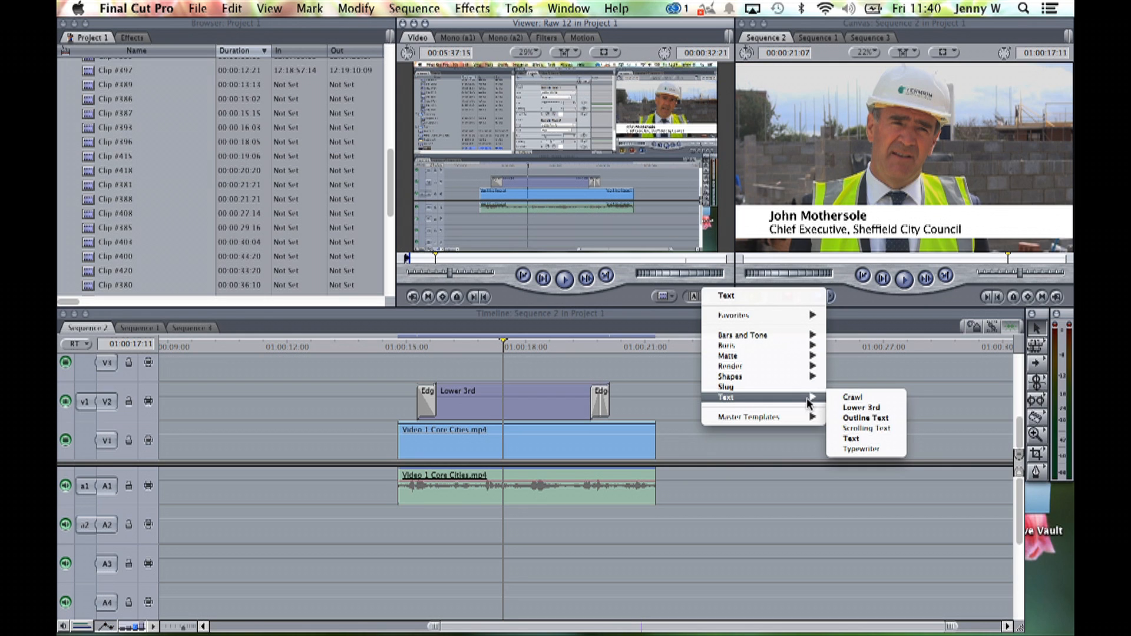
left_click(857, 407)
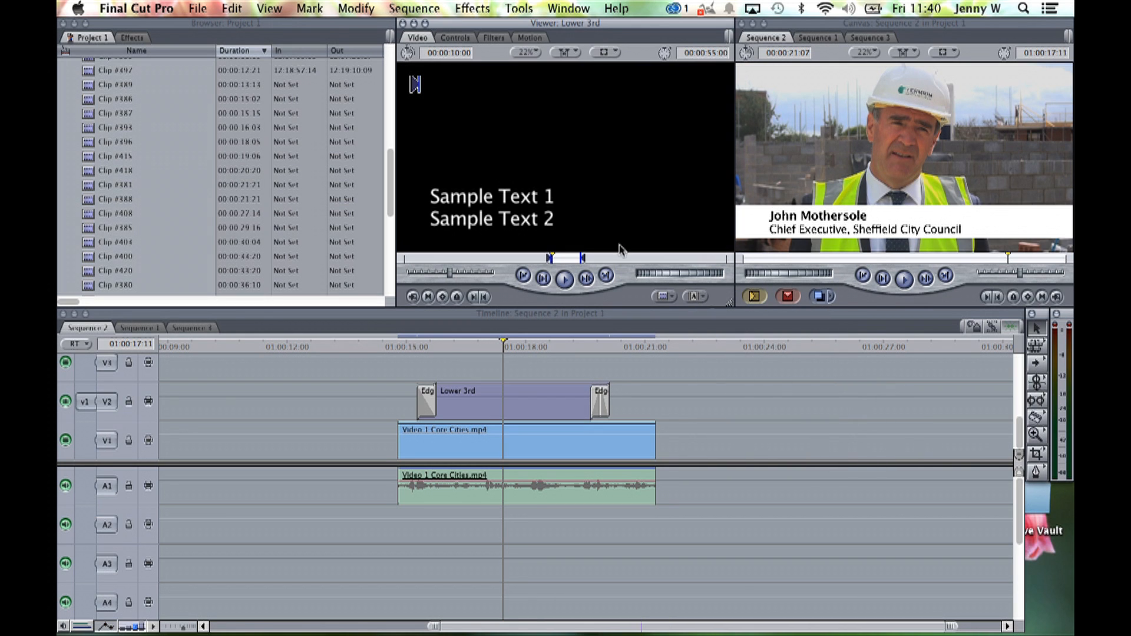
- Enter the speaker's full name as Text 1 and "Chief Executive, Sheffield City Council" as Text 2 of the lower third
left_click(461, 38)
triple_click(543, 83)
key("BackSpace")
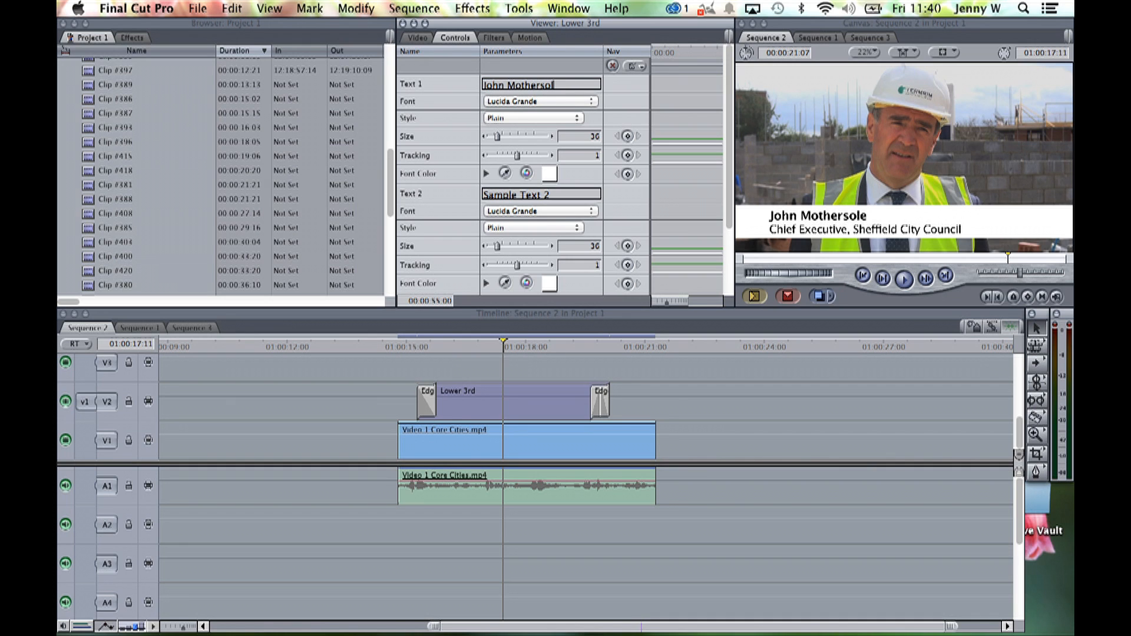
triple_click(543, 194)
type("C")
type("d")
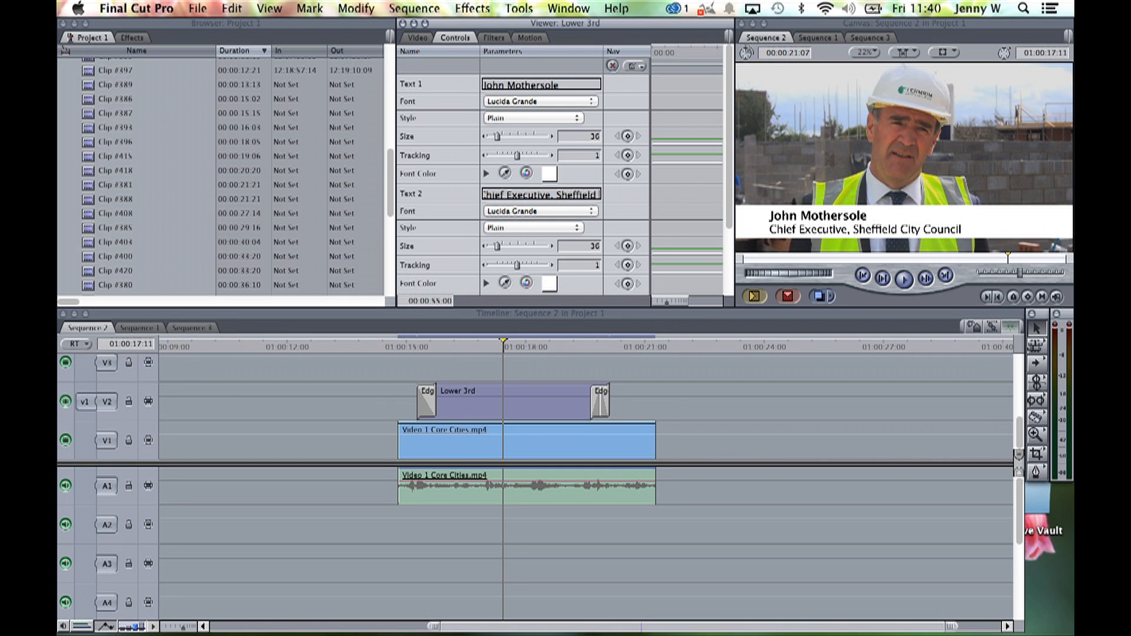
type(" City Council")
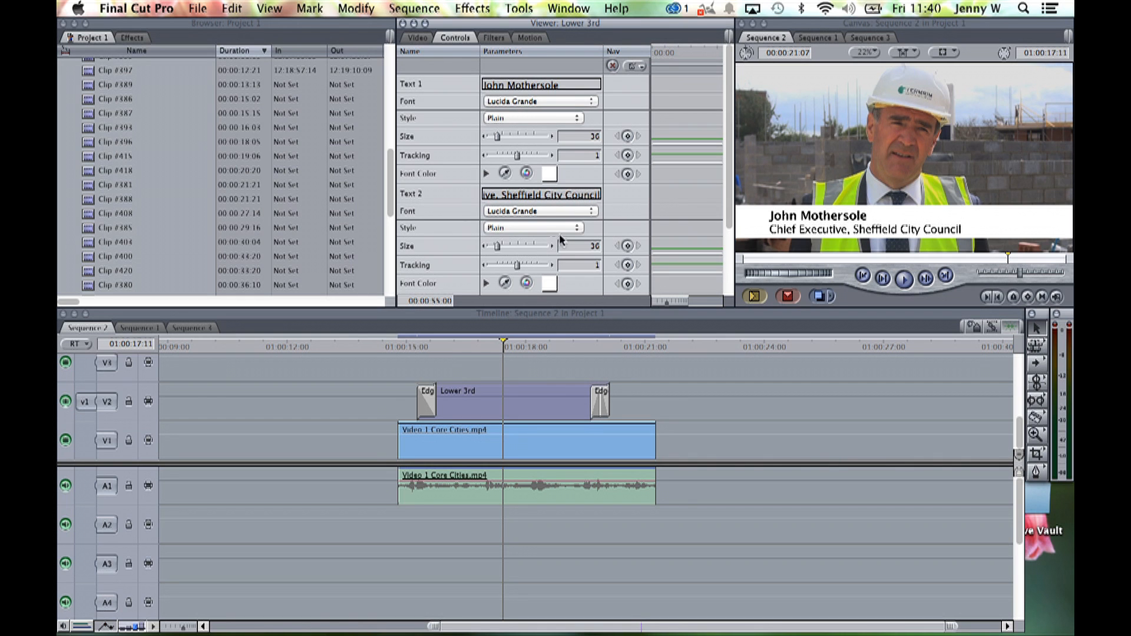
- Give the lower third a solid background and set its background color to white
left_click(521, 230)
left_click(458, 221)
scroll(458, 222, "down", 4)
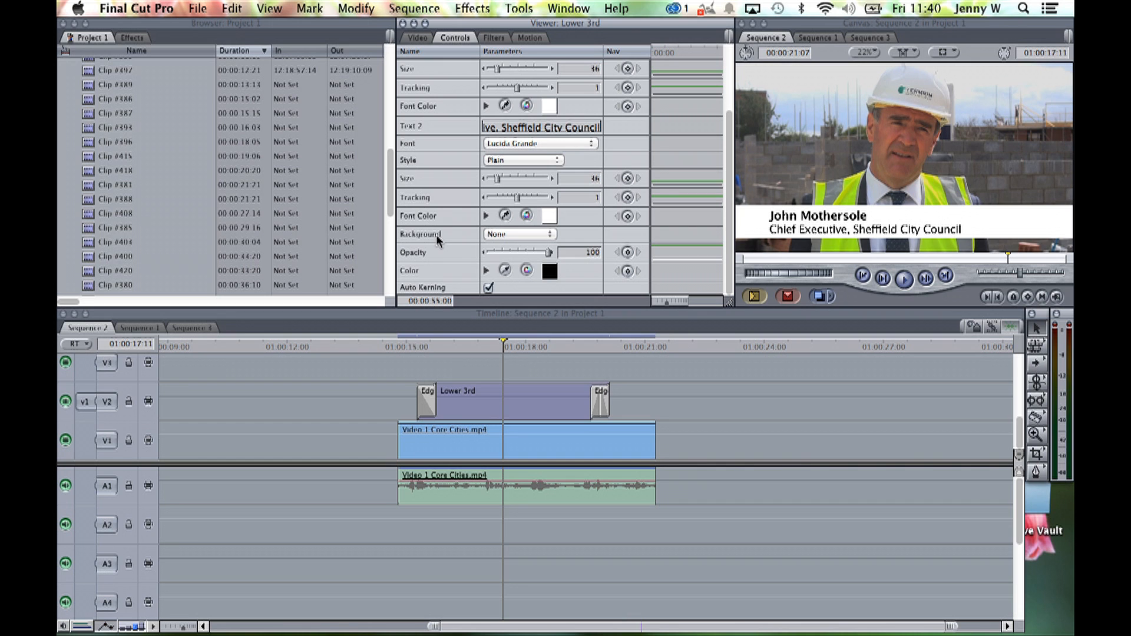
left_click(497, 238)
left_click(511, 255)
left_click(549, 271)
left_click(515, 320)
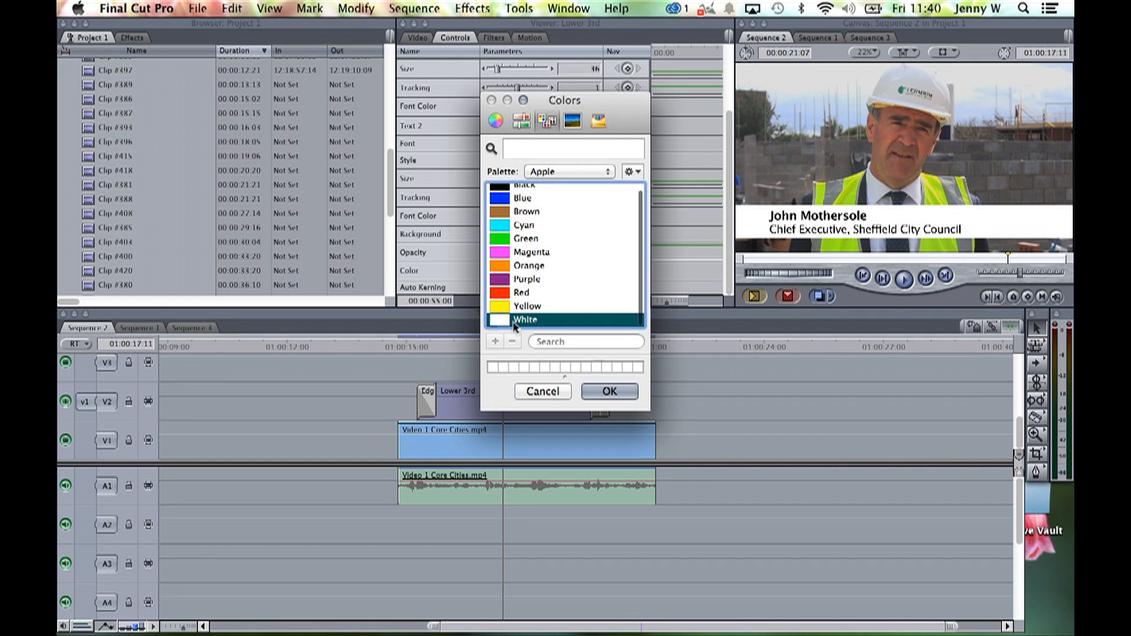
left_click(620, 393)
- Set the font color of both lower-third text lines to black and preview the title
left_click(552, 217)
left_click(533, 191)
left_click(628, 387)
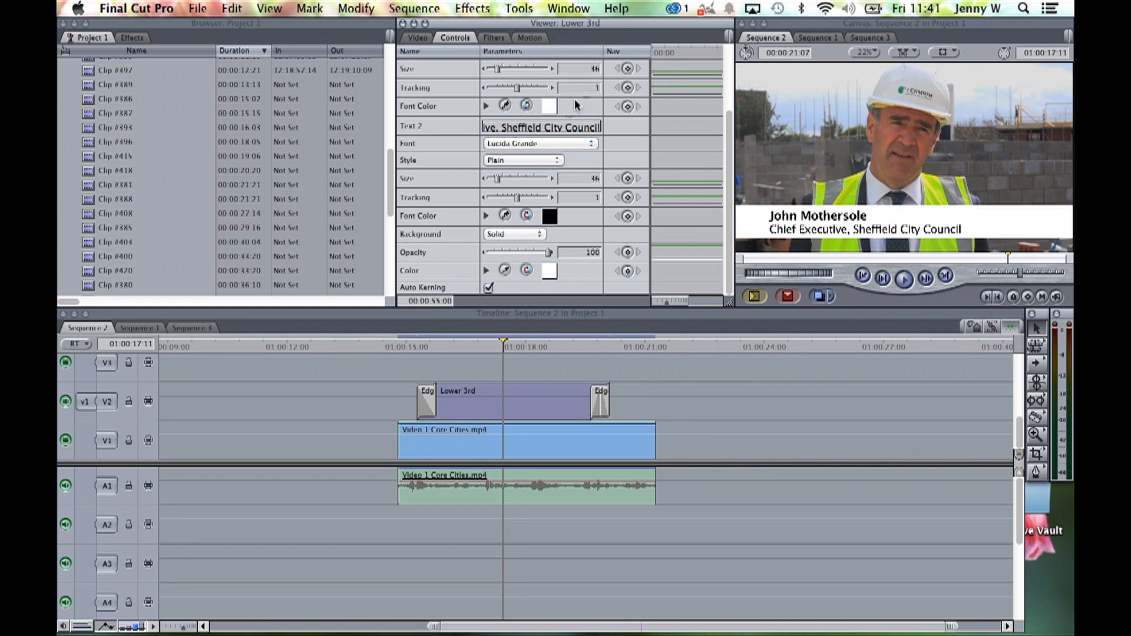
left_click(551, 113)
left_click(525, 186)
left_click(609, 392)
left_click(416, 38)
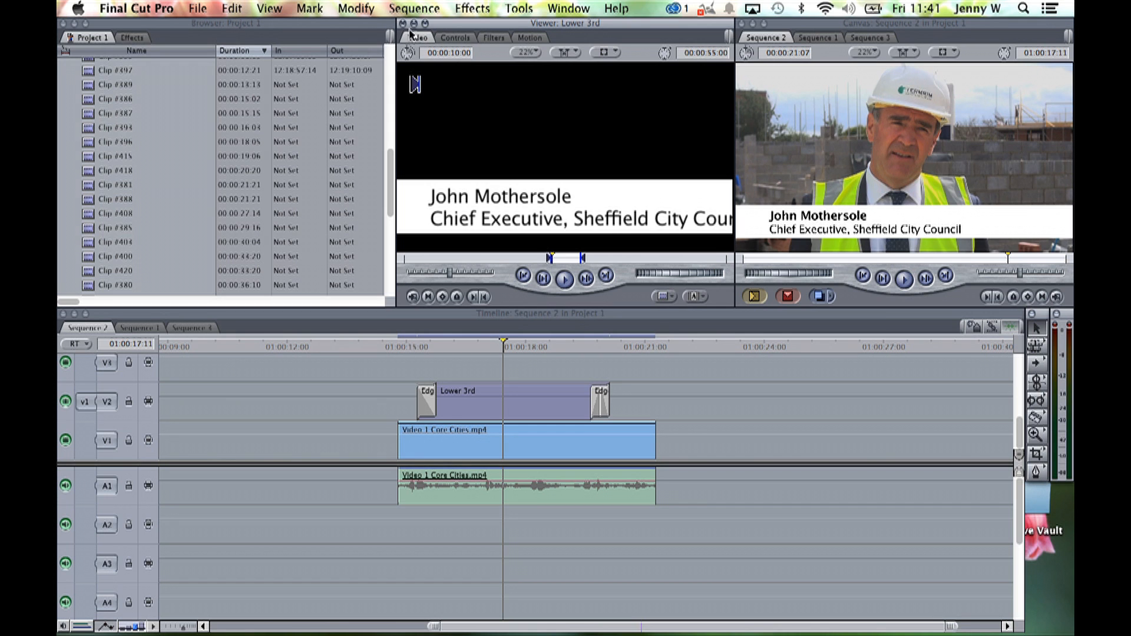
- Set the style of Text 1 to Bold and its size to 23
left_click(459, 39)
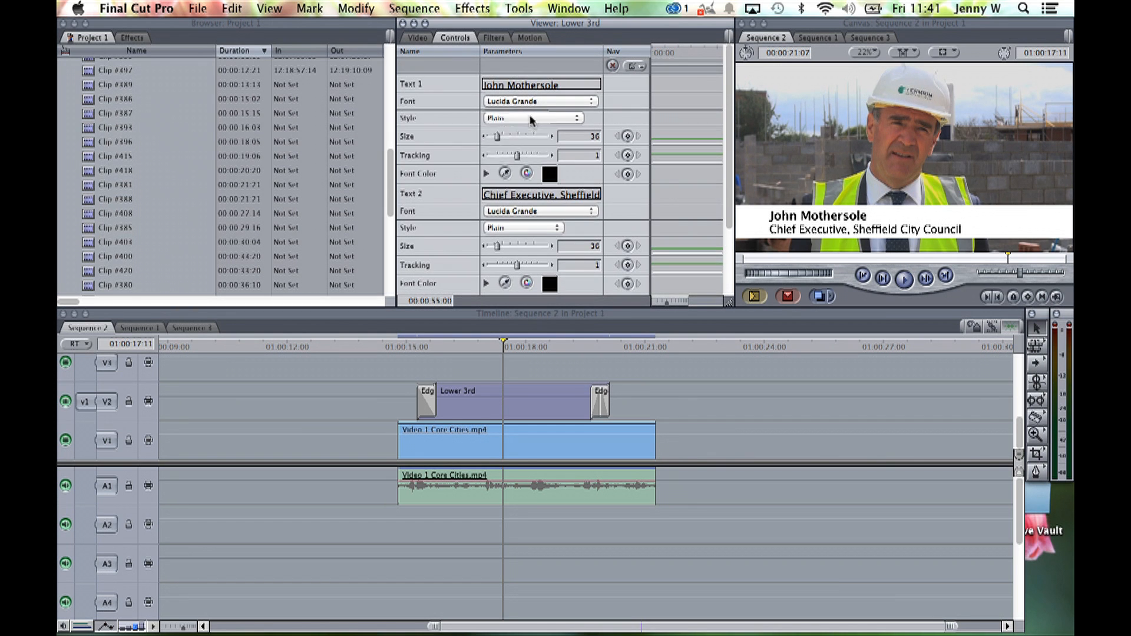
left_click(532, 118)
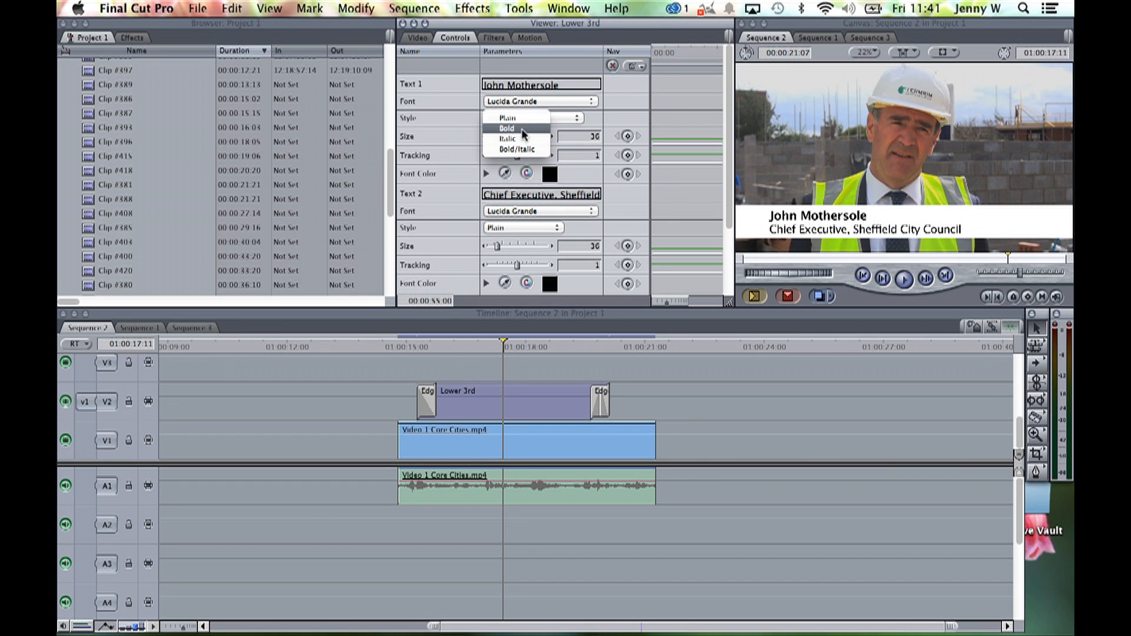
left_click(522, 128)
left_click(583, 138)
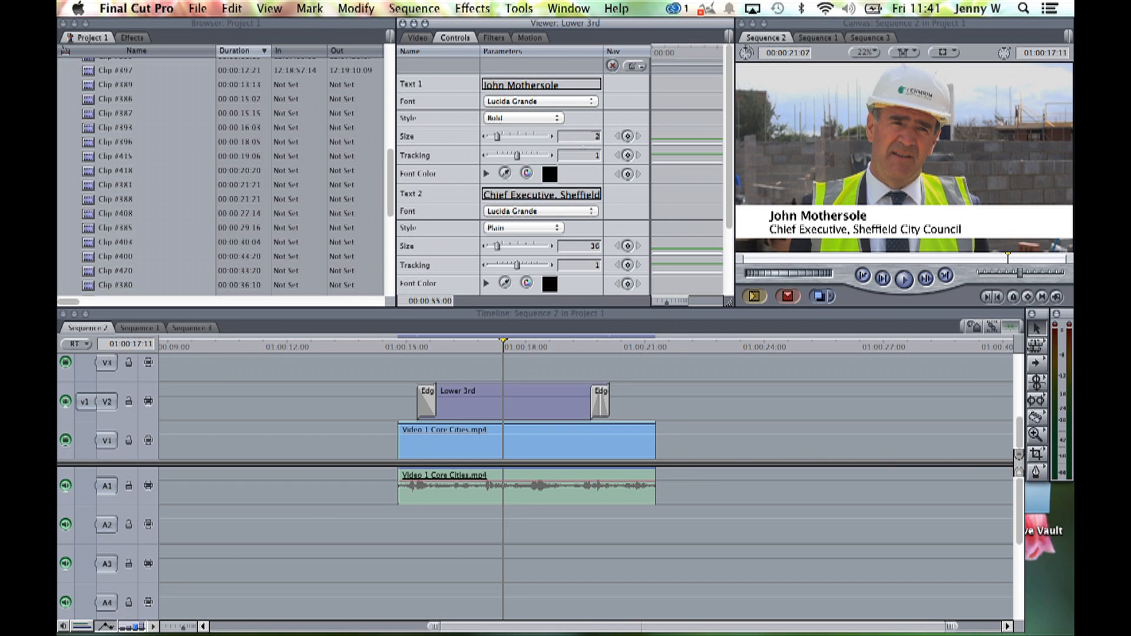
- Set the size of Text 2 to 21 and preview the finished title
scroll(469, 229, "down", 3)
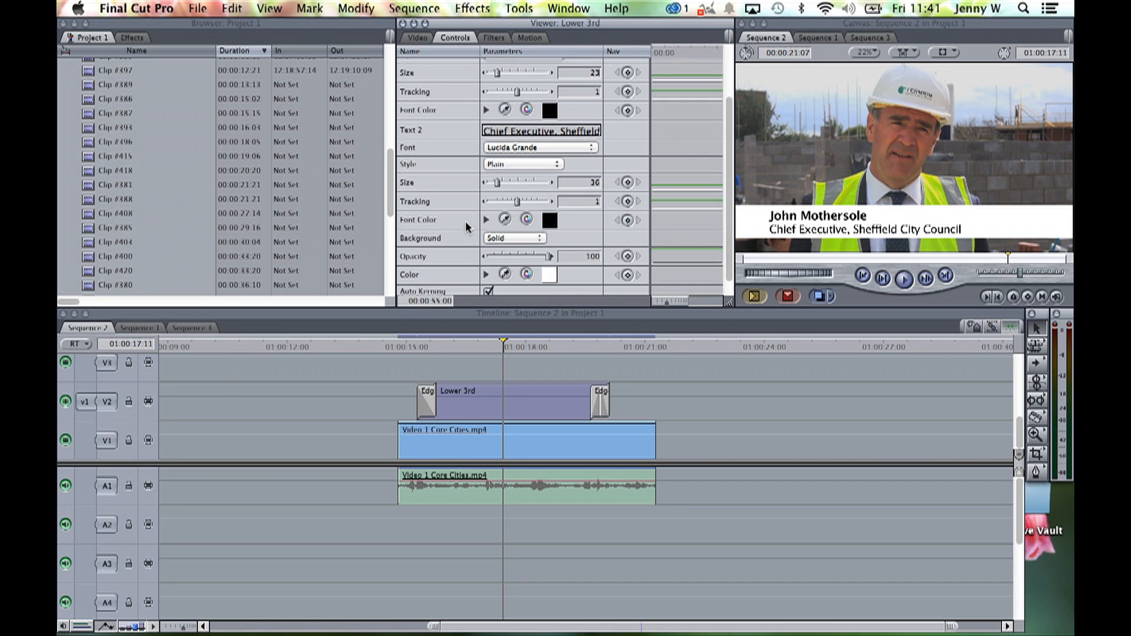
left_click(583, 182)
type("21")
left_click(417, 37)
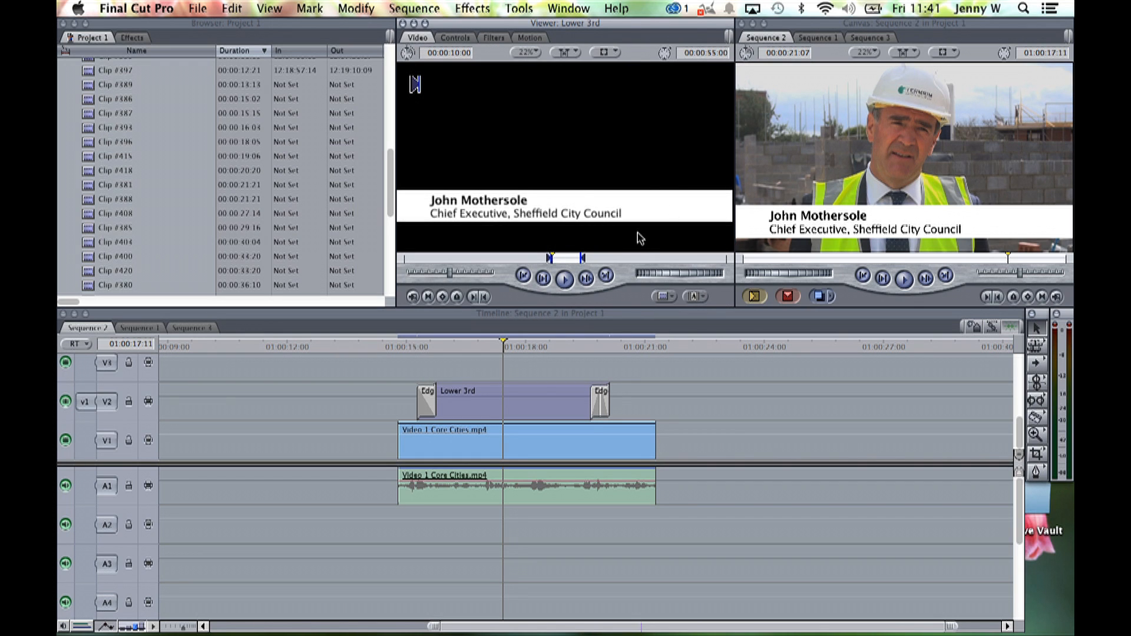
- Delete the old Lower 3rd clip from V2 and mark an in point near its former start and an out point at 01:00:20:02
left_click(487, 408)
key("Delete")
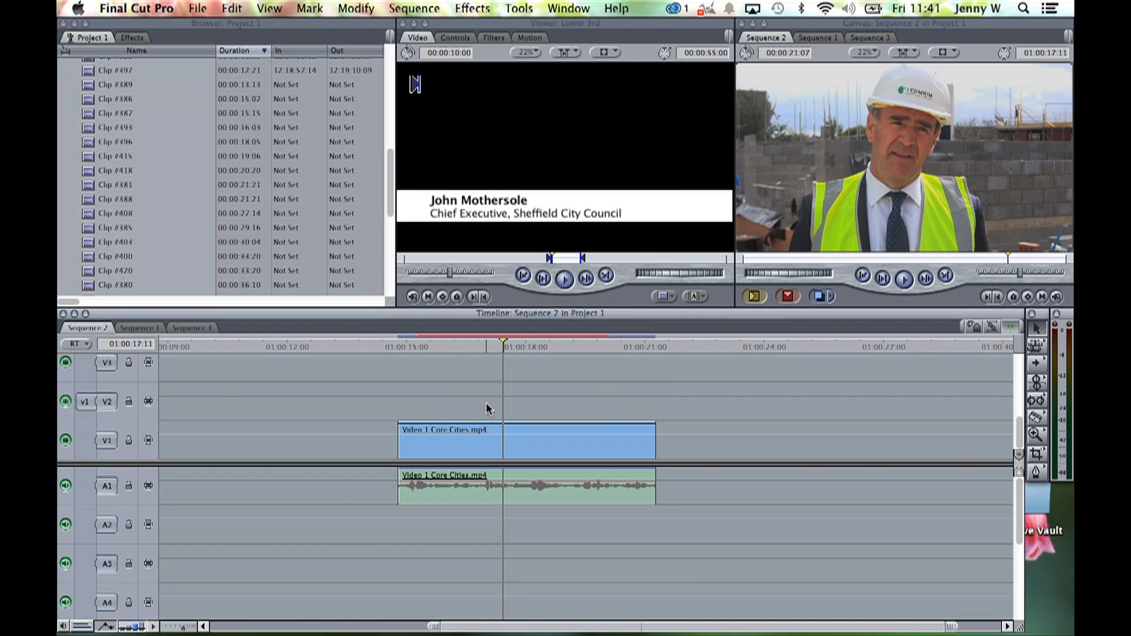
left_click(423, 352)
key("i")
left_click(608, 351)
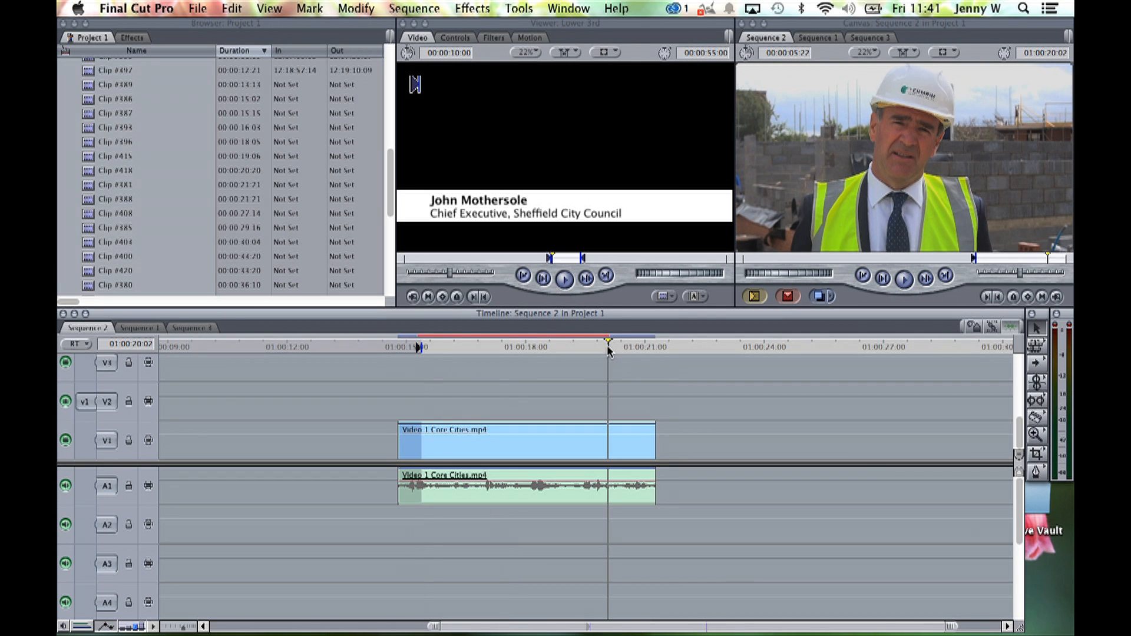
key("o")
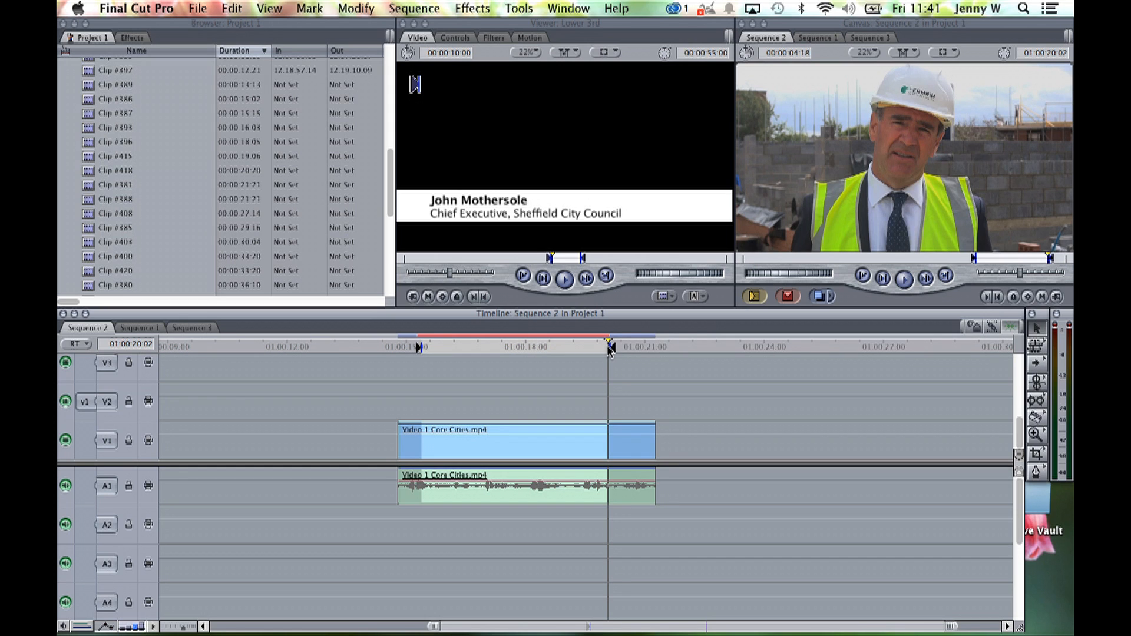
- Place the new Lower 3rd title on track V2 between the in and out points, above the interview clip
left_click(99, 443)
left_click(105, 401)
left_click_drag(608, 134, 903, 129)
- With the playhead at 01:00:17:10, shift the Lower 3rd title straight down towards the lower edge of the frame
left_click(502, 348)
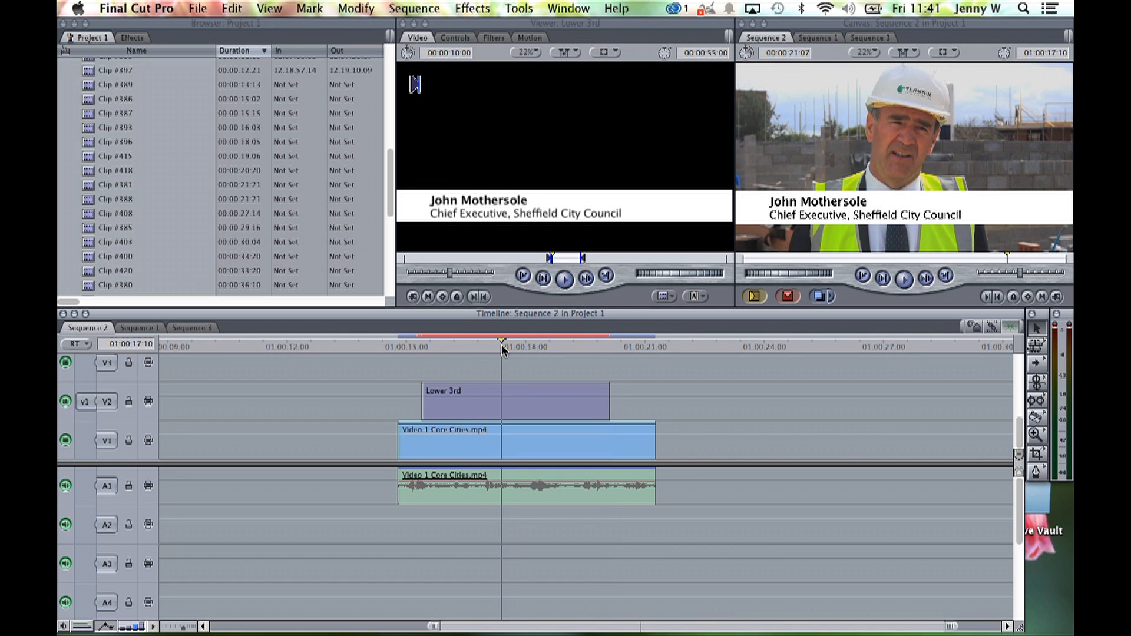
left_click(508, 406)
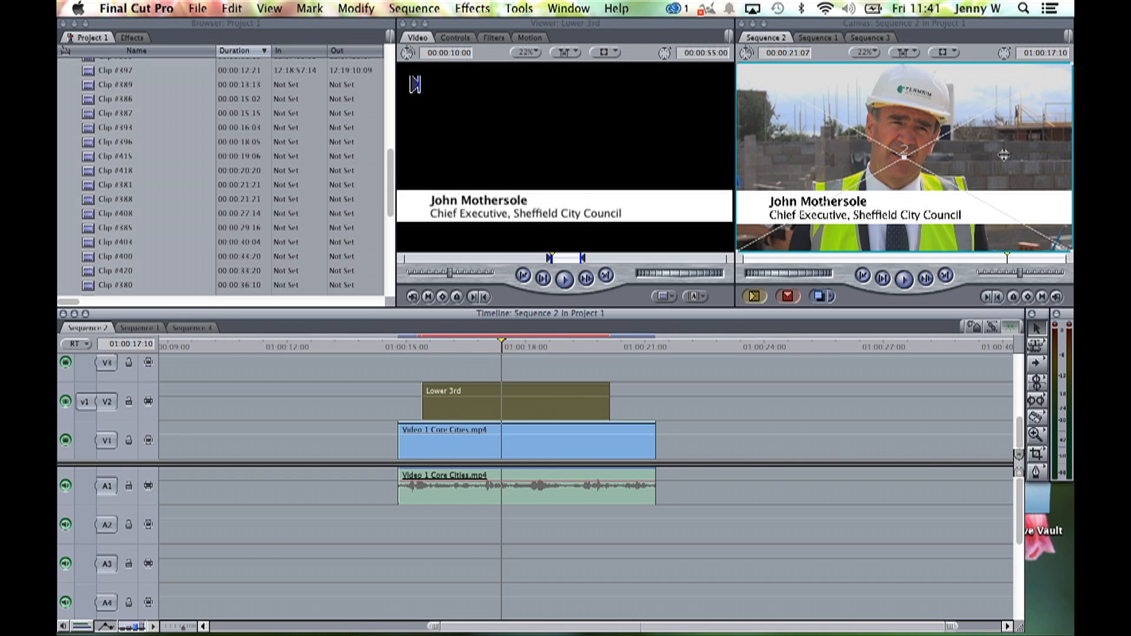
left_click(950, 52)
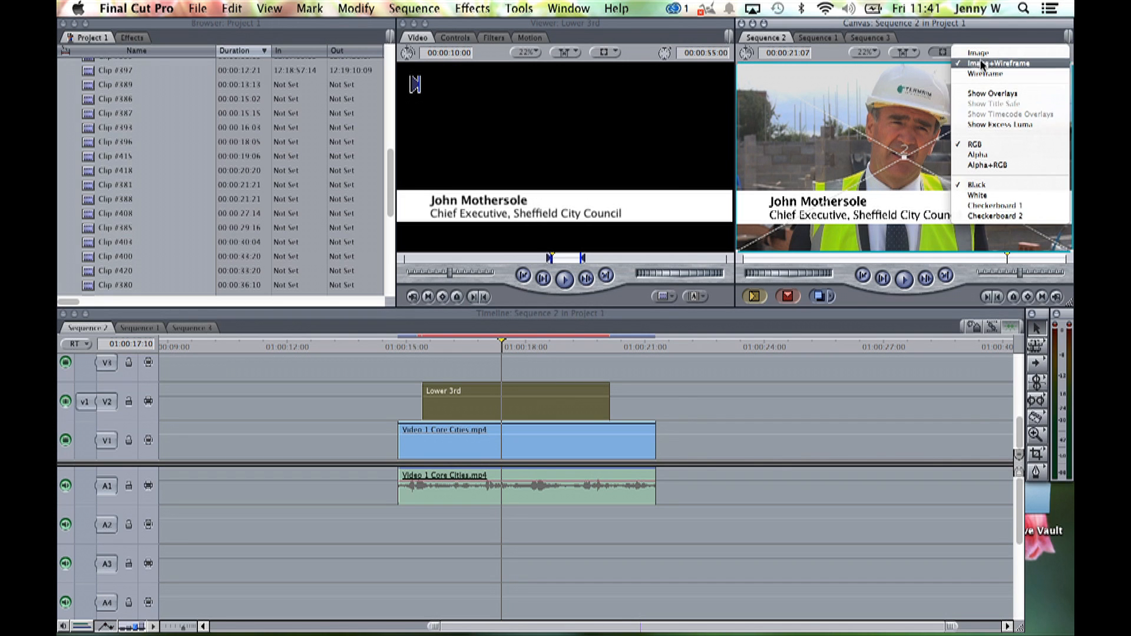
left_click(890, 87)
left_click_drag(914, 116, 914, 134)
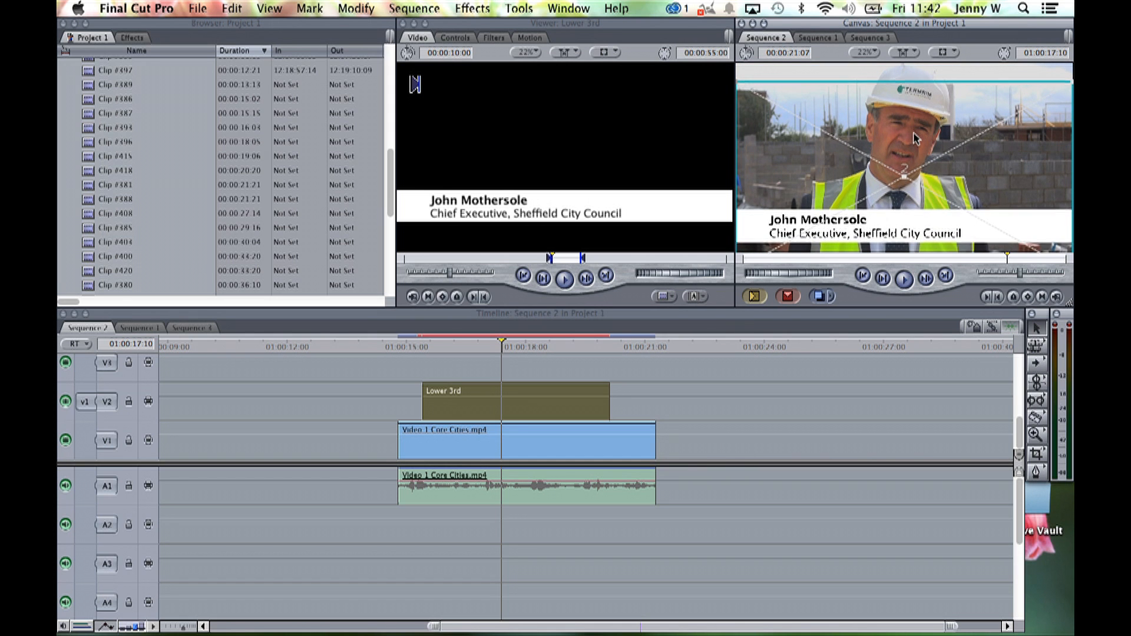
left_click(642, 398)
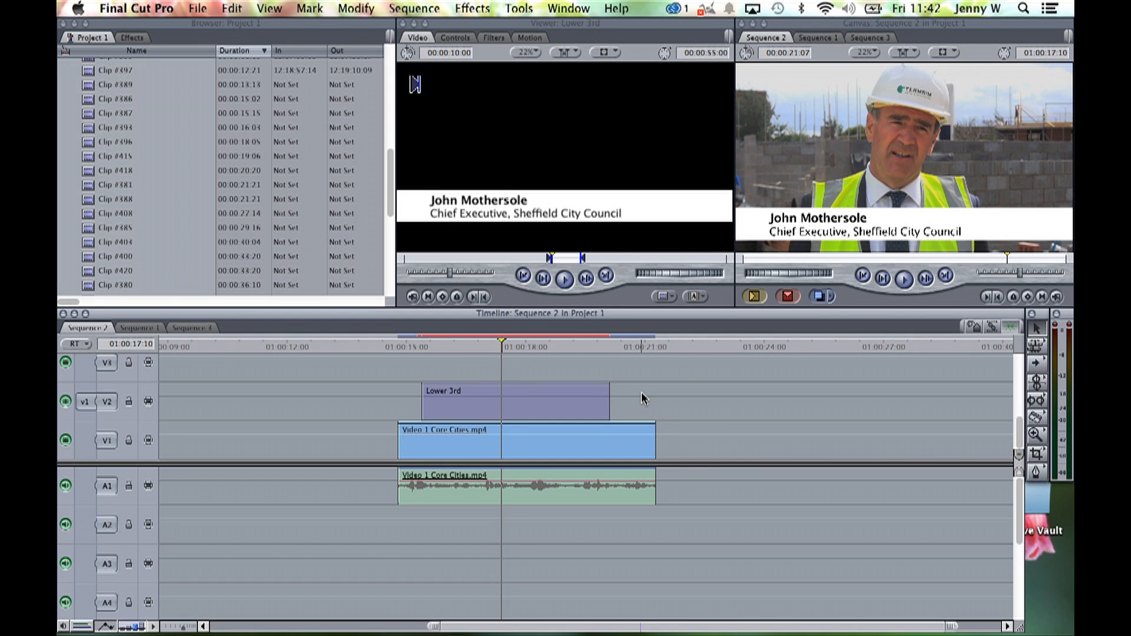
- Add a Cross Dissolve video transition to both the start and the end of the Lower 3rd clip on V2
left_click(132, 38)
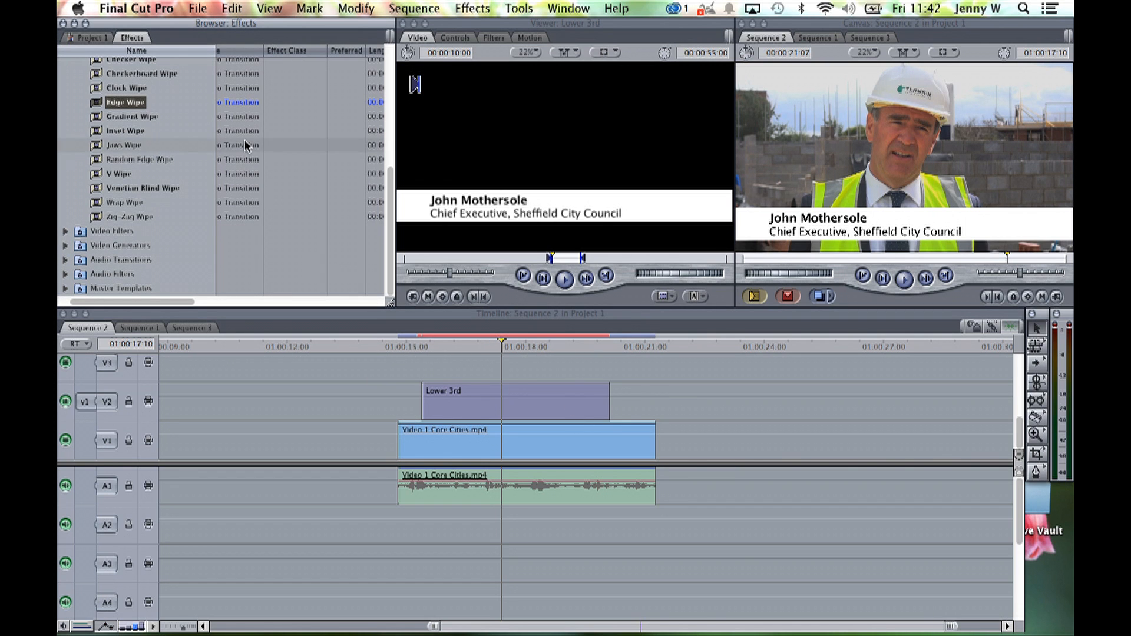
scroll(245, 144, "up", 5)
left_click(260, 96)
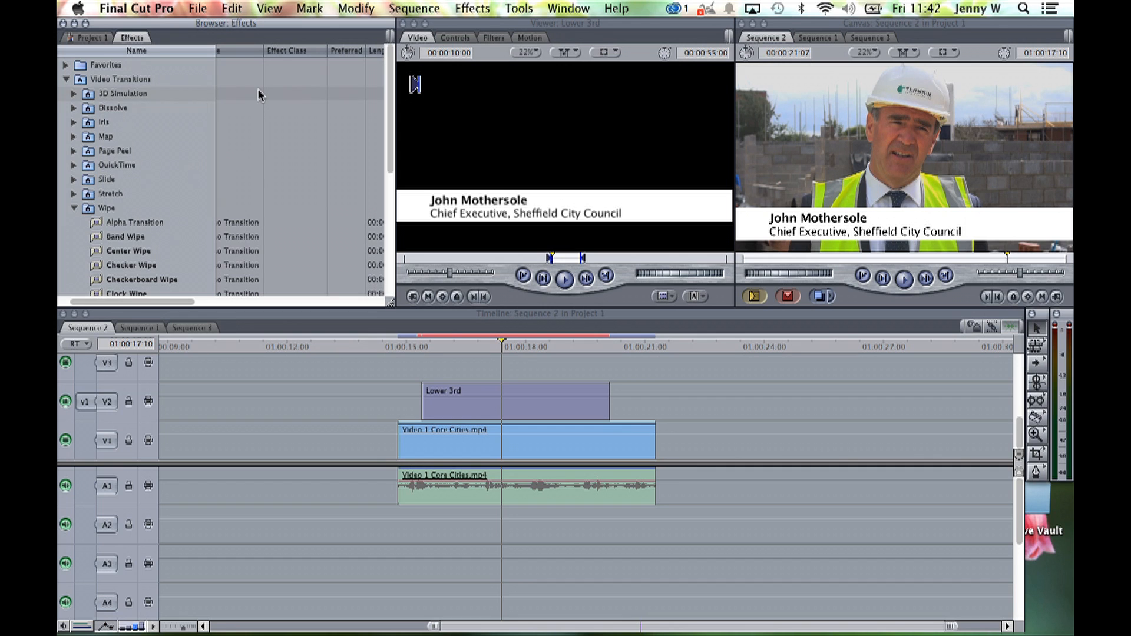
left_click(73, 109)
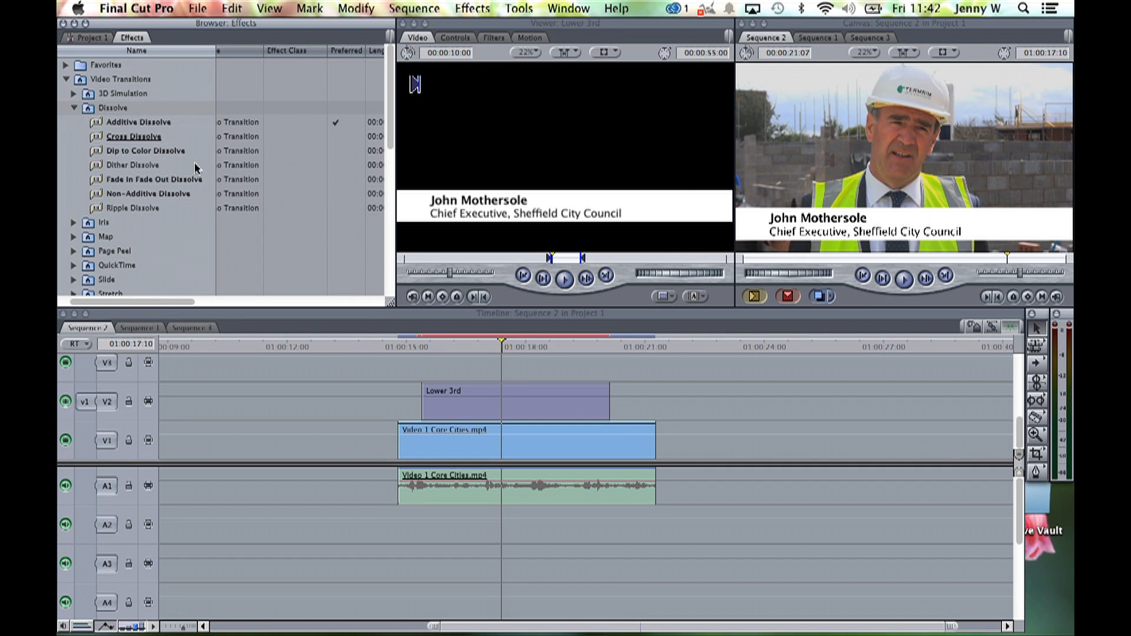
left_click_drag(133, 137, 428, 410)
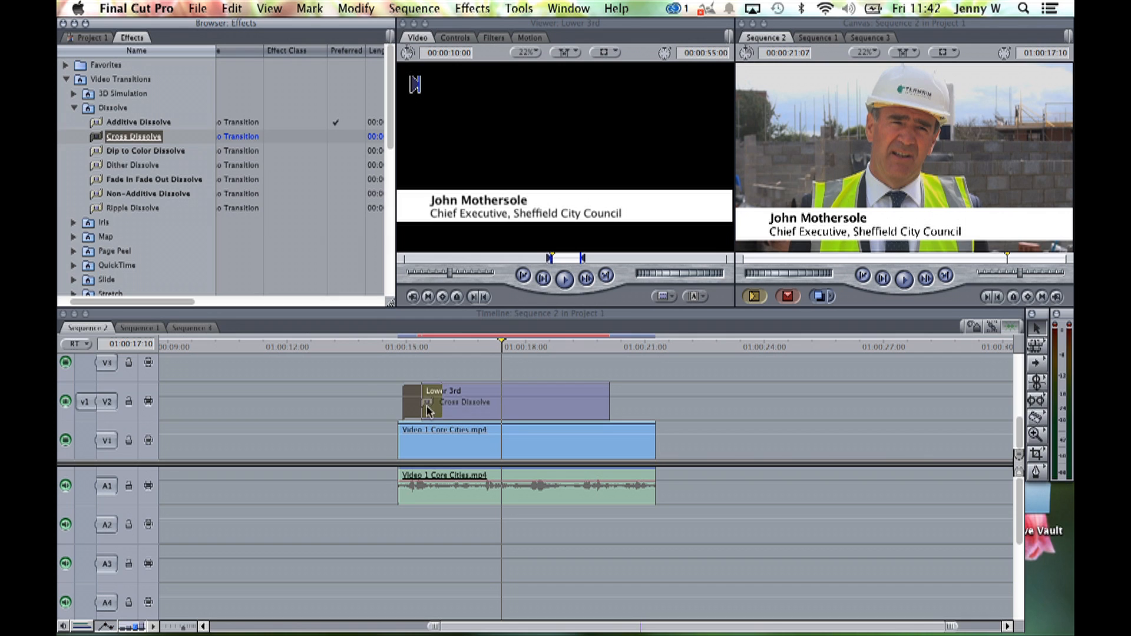
left_click_drag(97, 138, 613, 404)
- Set the duration of both the end and the start Cross Dissolve to 12 frames
double_click(616, 405)
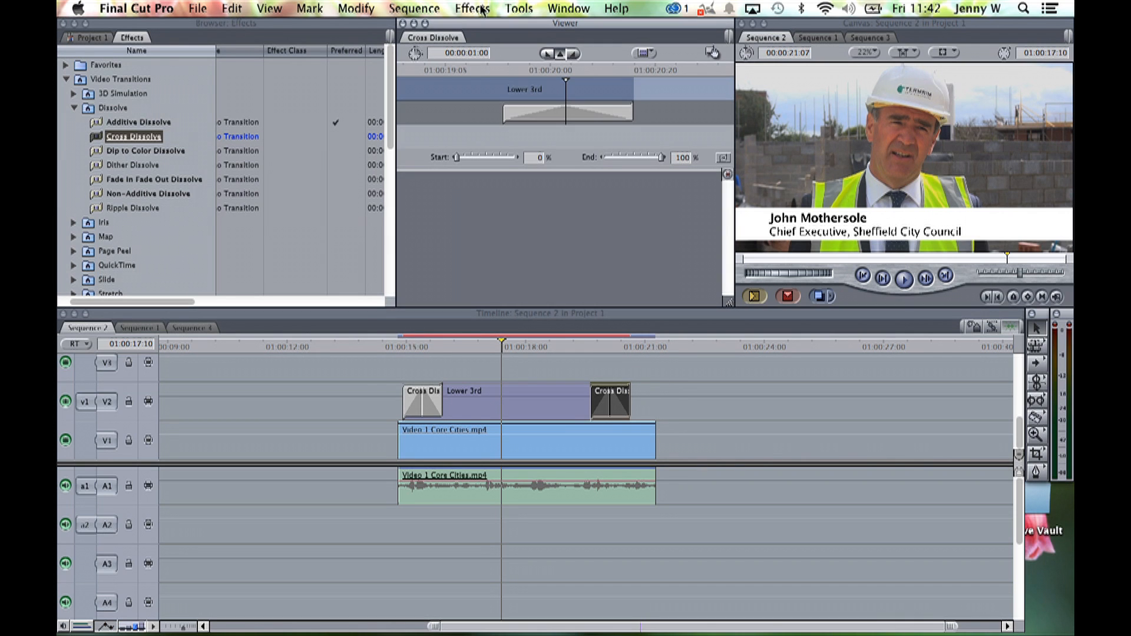
left_click(467, 53)
type("12")
double_click(426, 394)
left_click(459, 53)
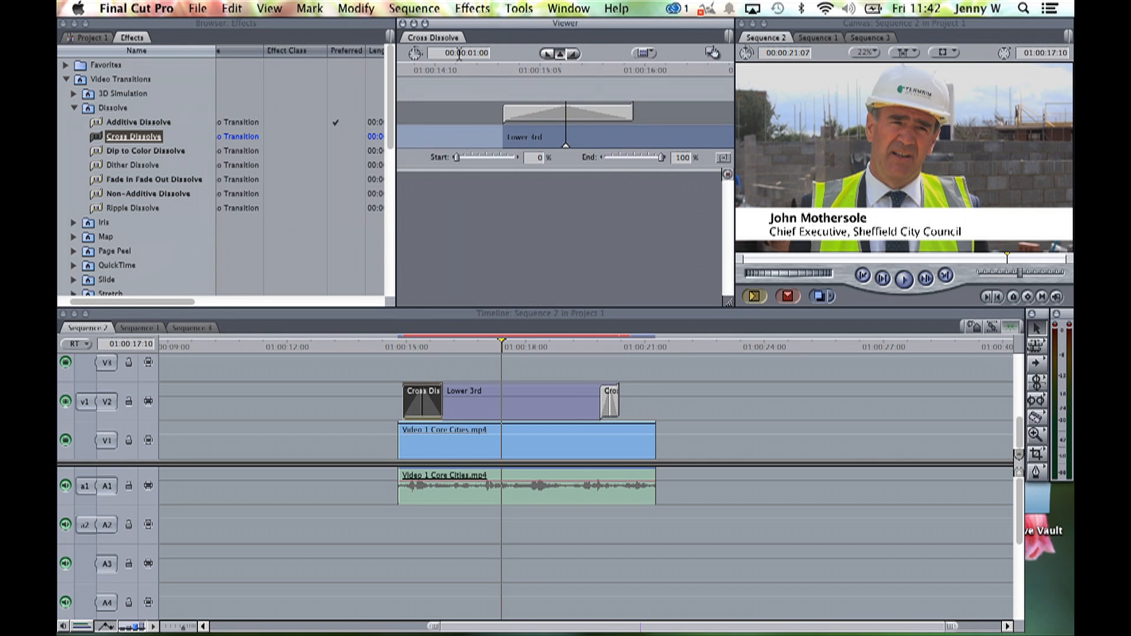
type("12")
left_click(671, 389)
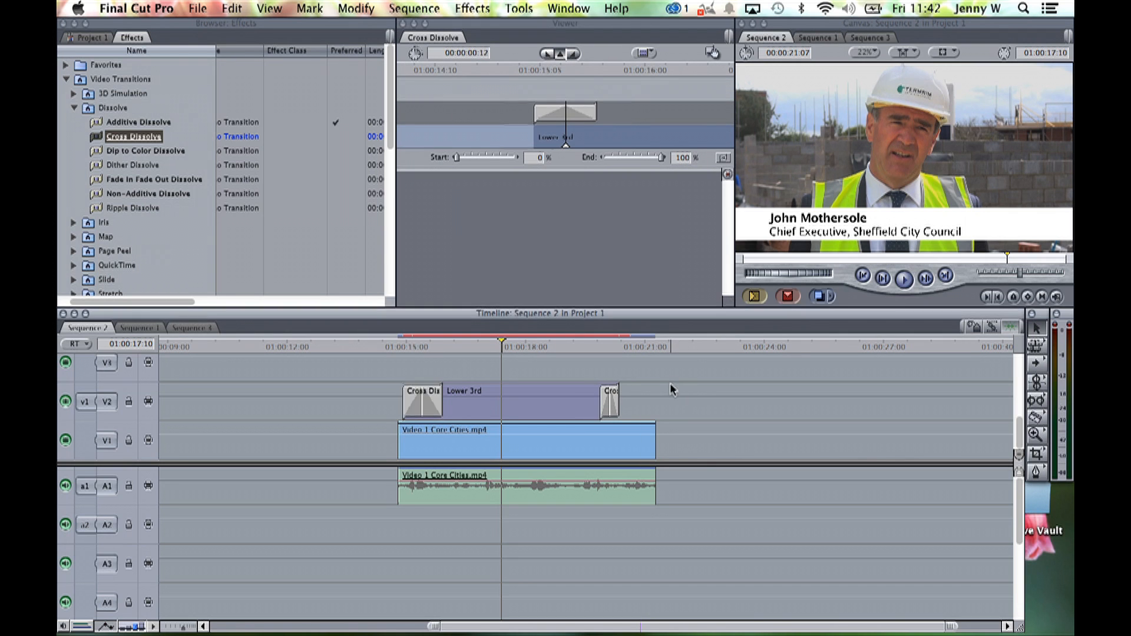
- Render the sequence and play it back from the start of the interview clip
left_click(410, 348)
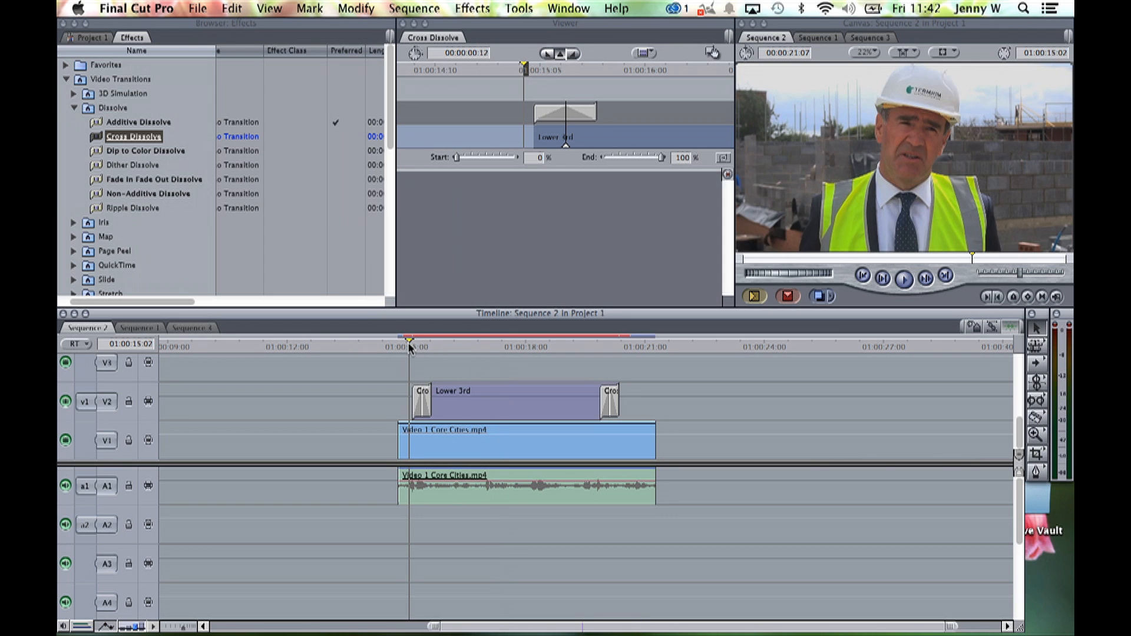
key("super+r")
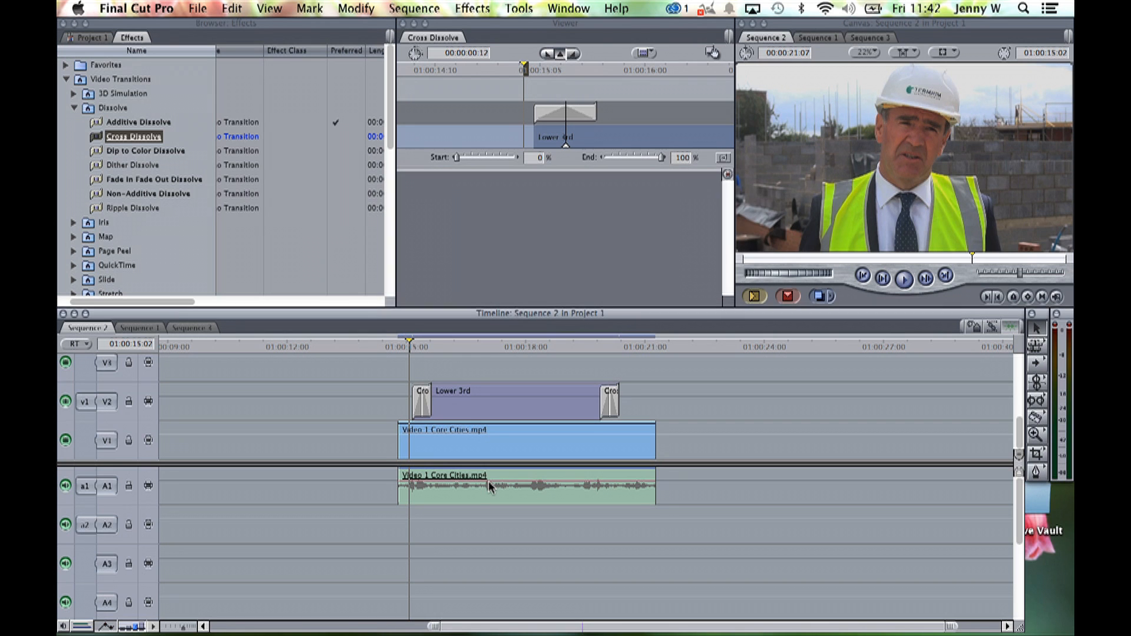
left_click(399, 346)
key("space")
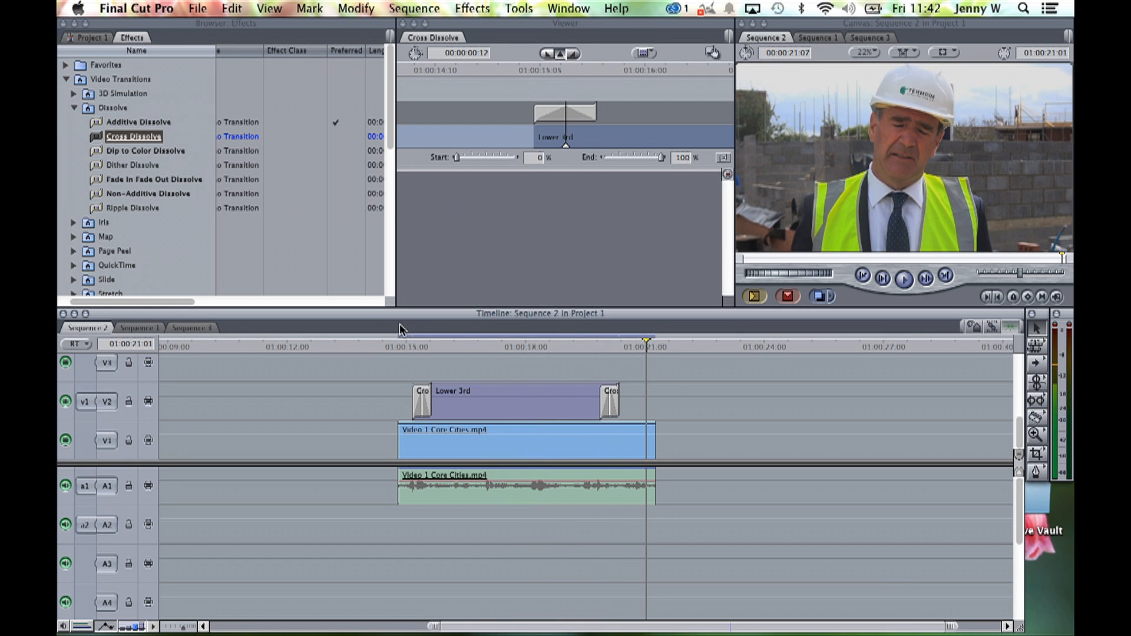
- Delete the Cross Dissolve transitions from both the start and the end of the Lower 3rd clip
left_click(421, 406)
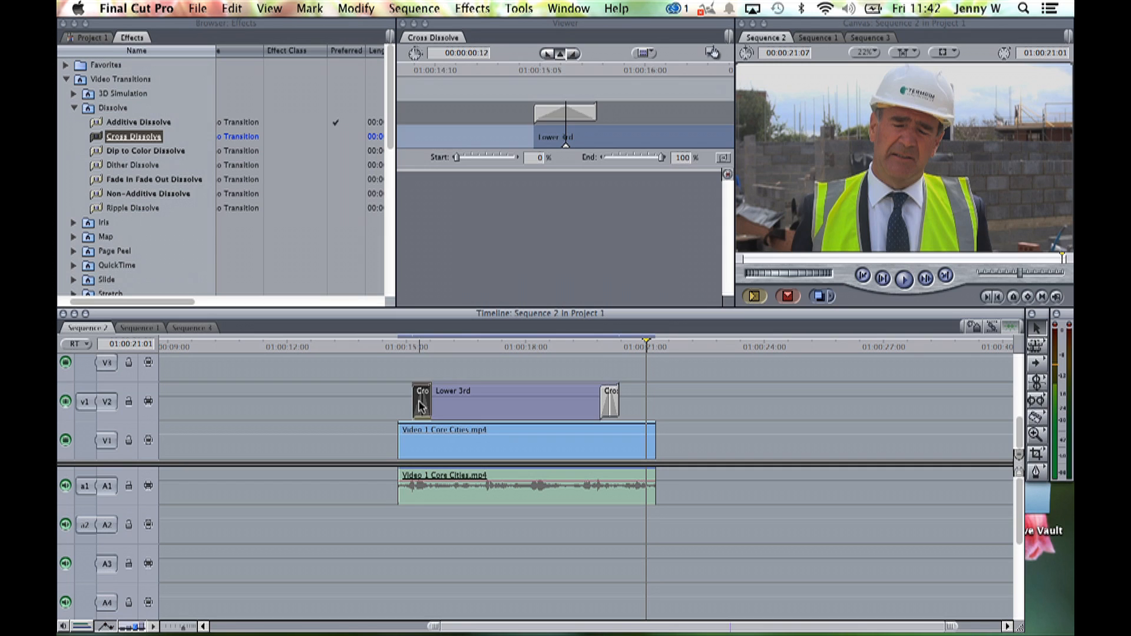
key("Delete")
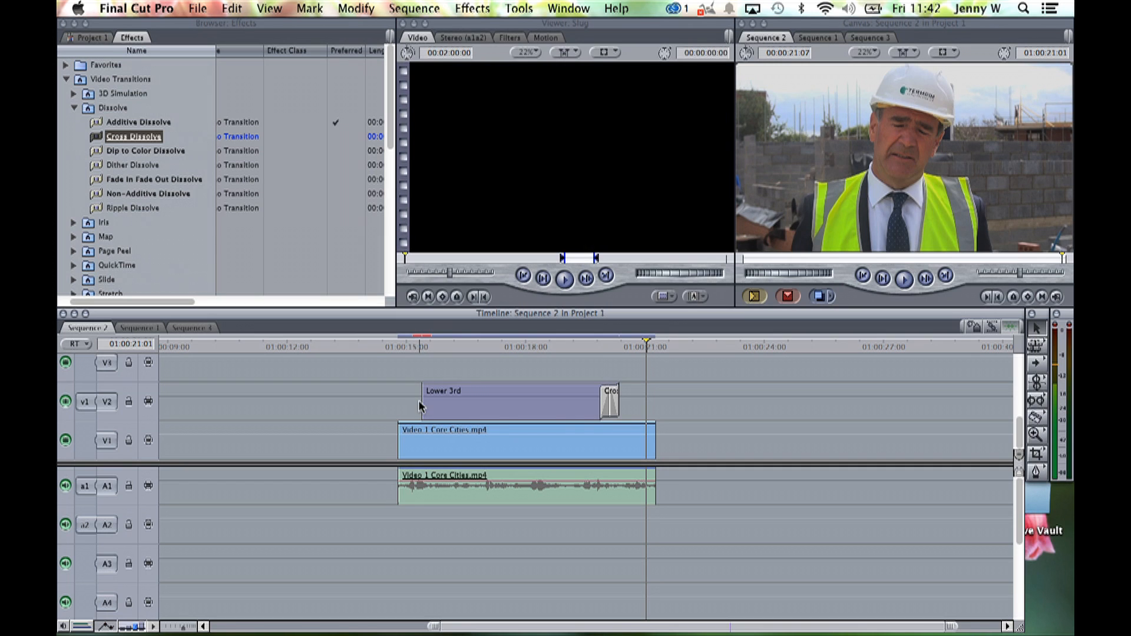
left_click(611, 400)
key("Delete")
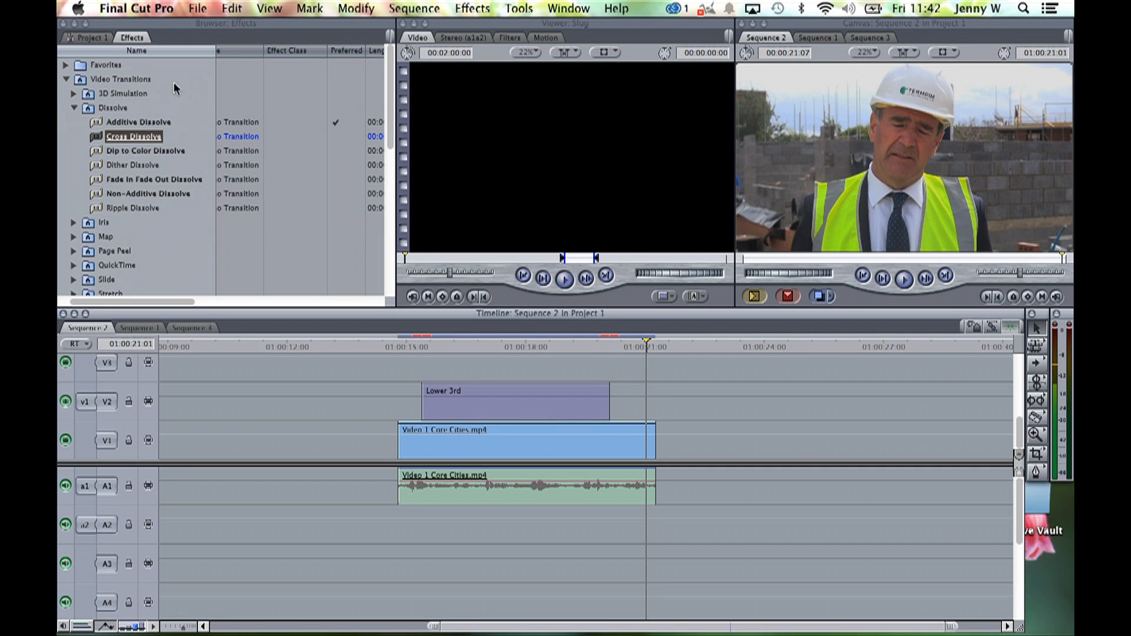
- Add an Edge Wipe video transition to both the start and the end of the Lower 3rd clip on V2
left_click(75, 108)
left_click(75, 208)
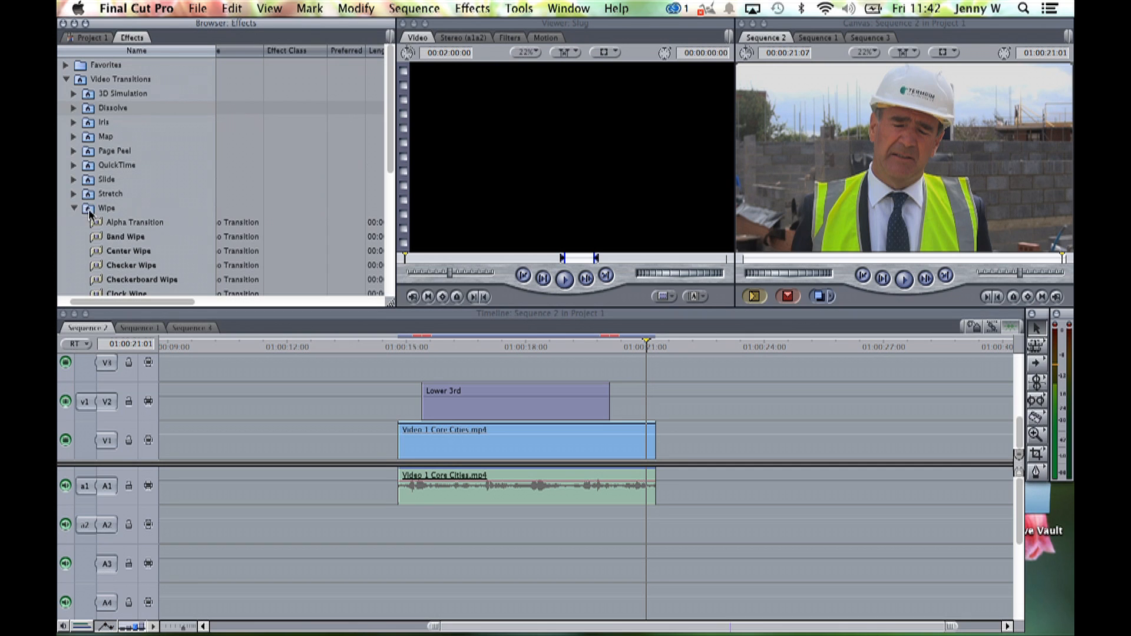
left_click(89, 210)
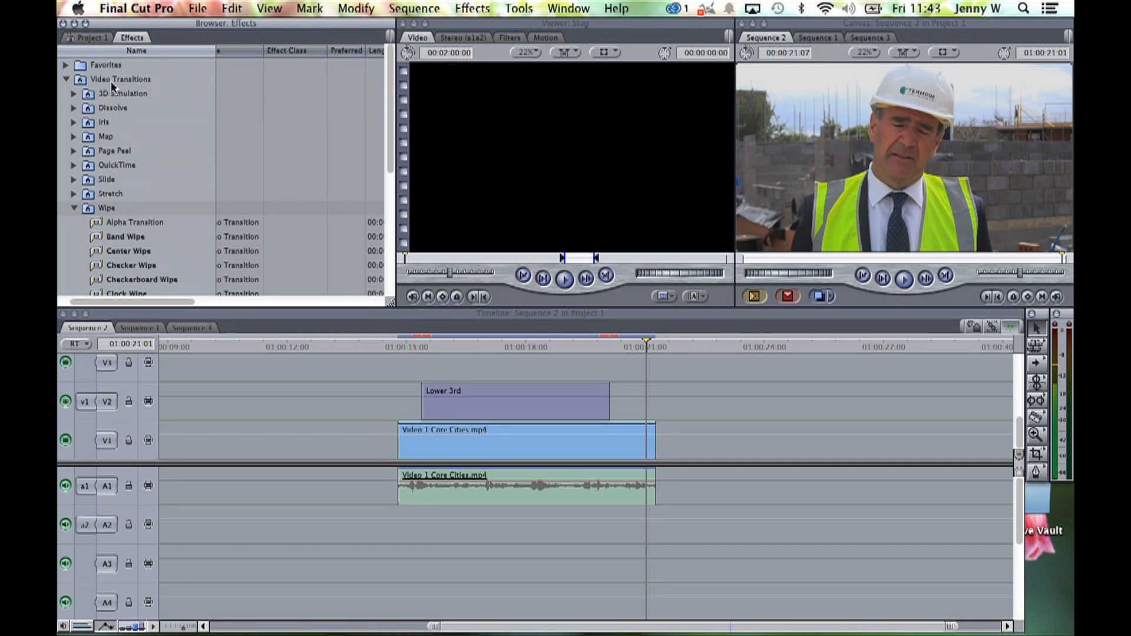
left_click(111, 79)
left_click(66, 79)
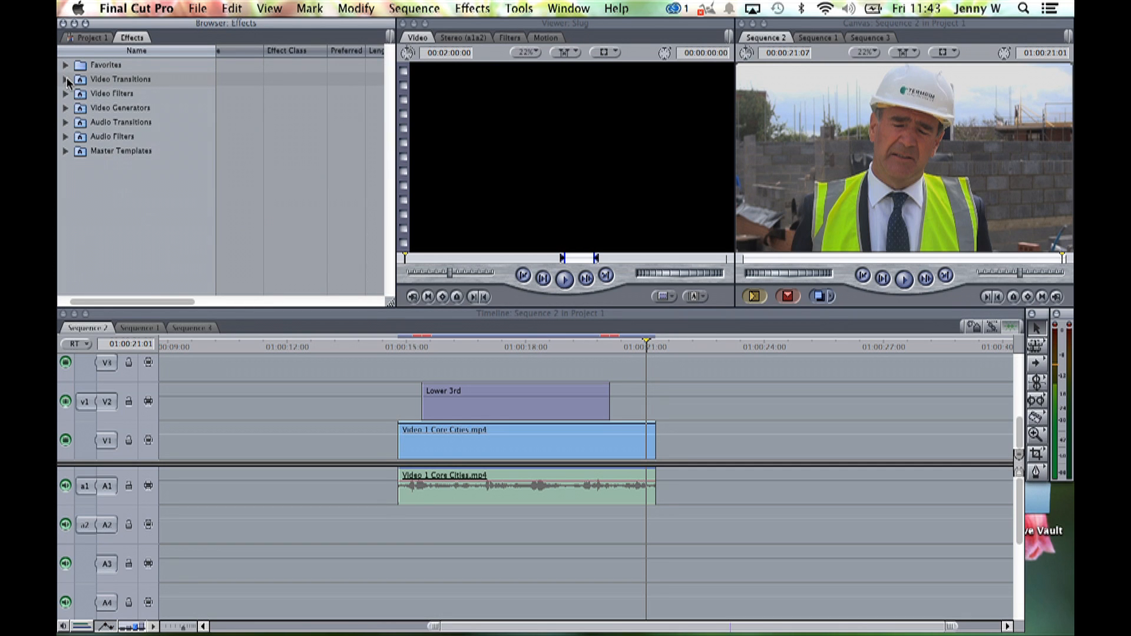
left_click(66, 79)
left_click(73, 208)
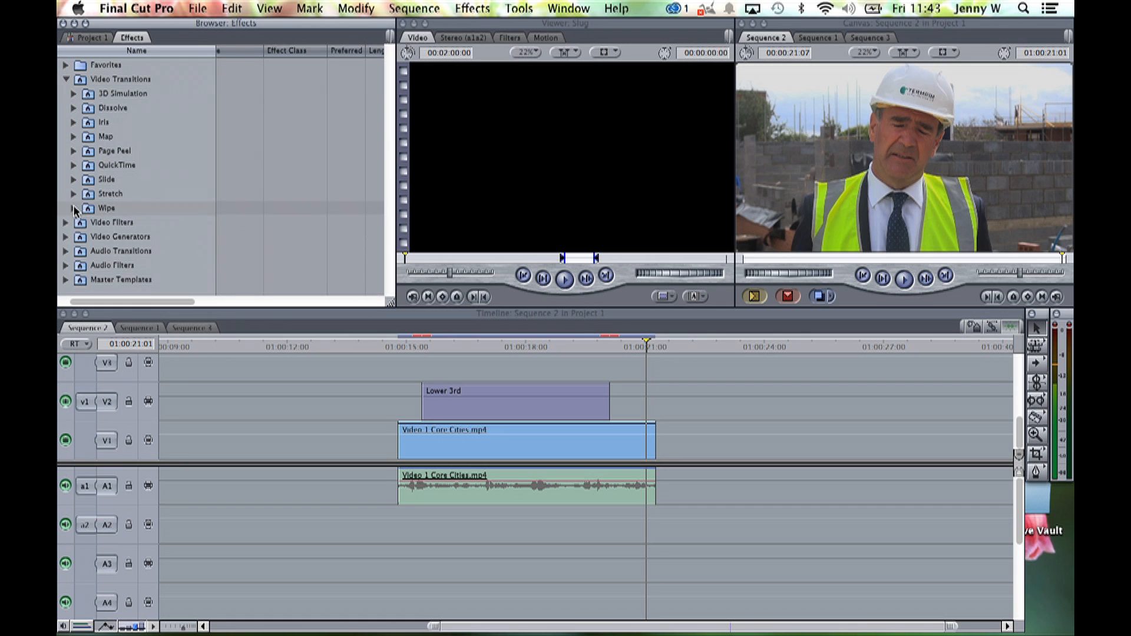
left_click(74, 208)
scroll(151, 198, "down", 5)
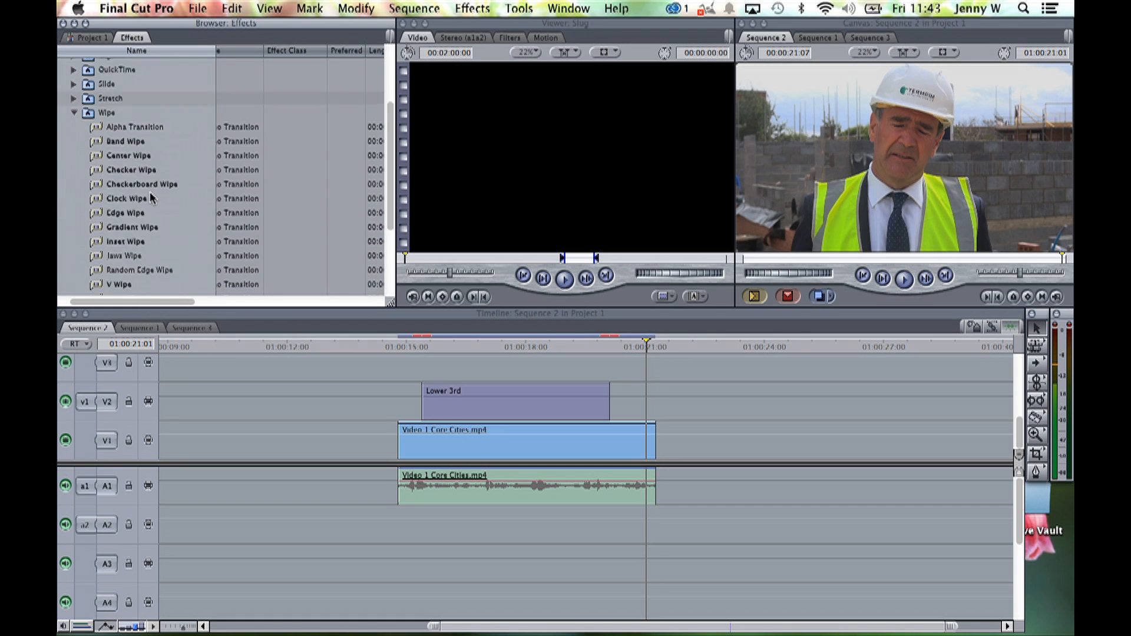
left_click_drag(105, 167, 439, 399)
left_click_drag(100, 169, 583, 465)
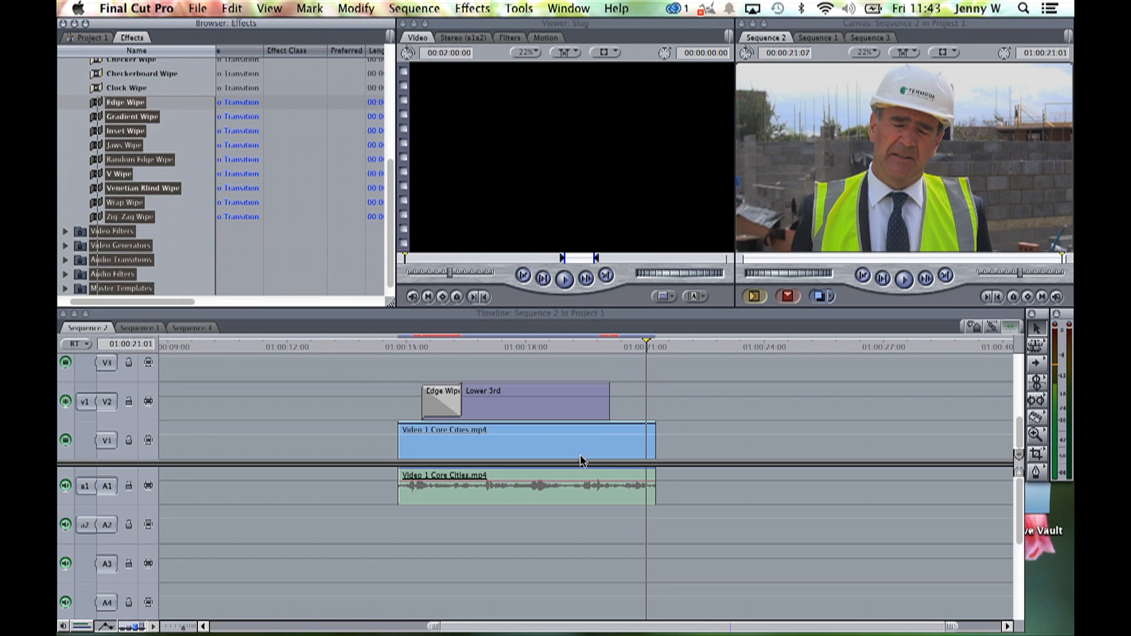
left_click_drag(118, 102, 624, 408)
- Set the duration of both the end and the start Edge Wipe to 12 frames
double_click(625, 407)
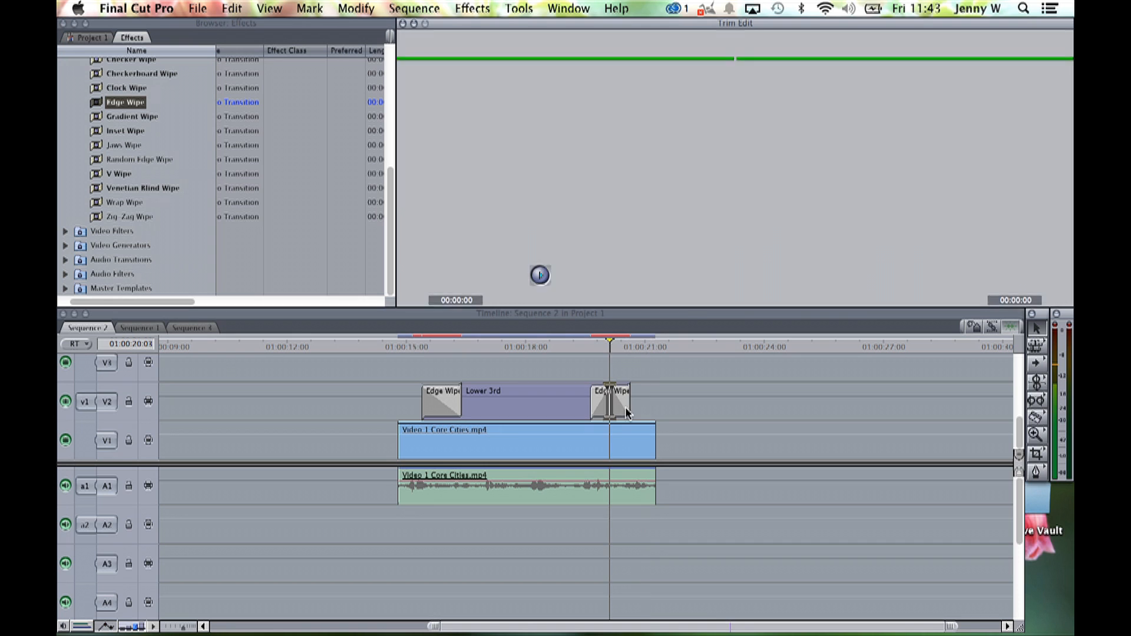
double_click(621, 401)
left_click(457, 51)
type("12")
double_click(448, 396)
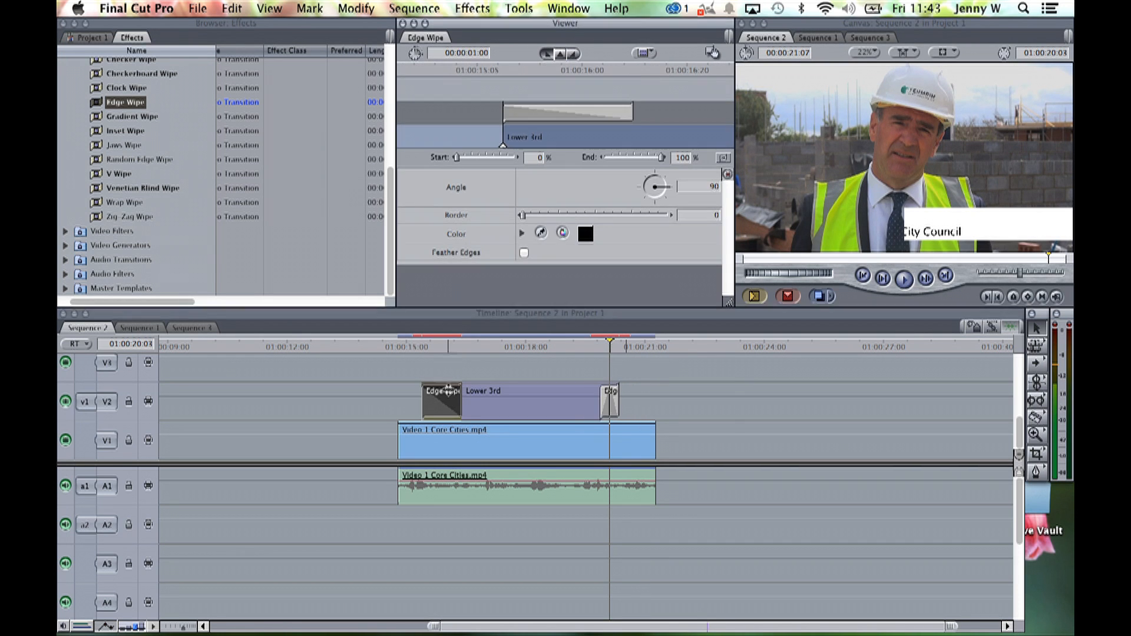
left_click(466, 52)
type("12")
key("Return")
- Render the Edge Wipes and play the sequence from just before the interview clip
key("super+r")
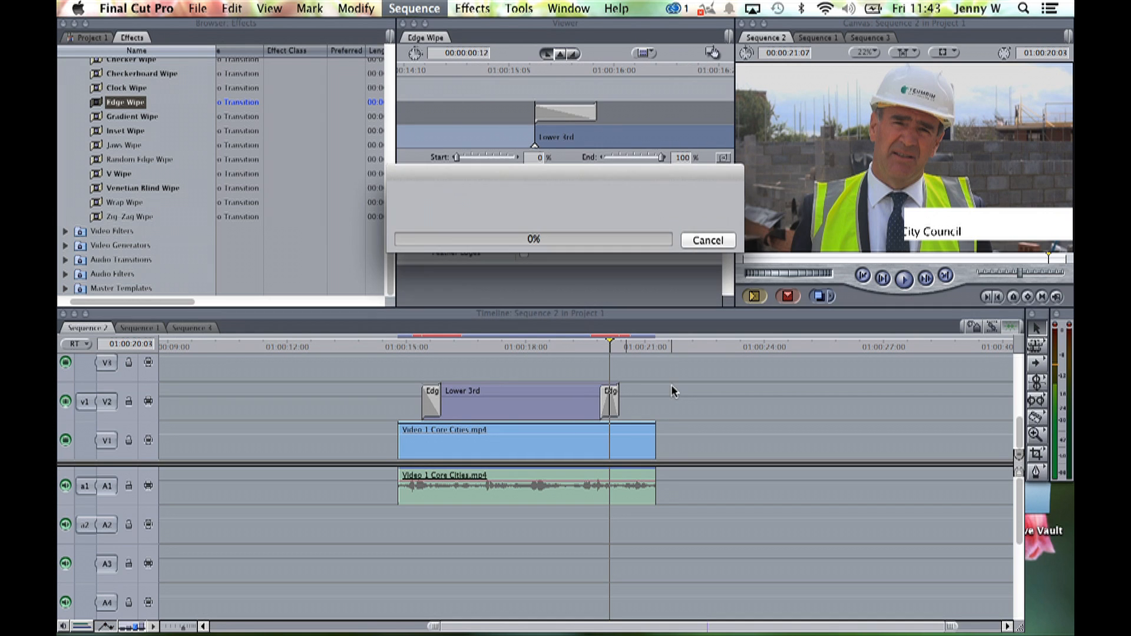
left_click(399, 346)
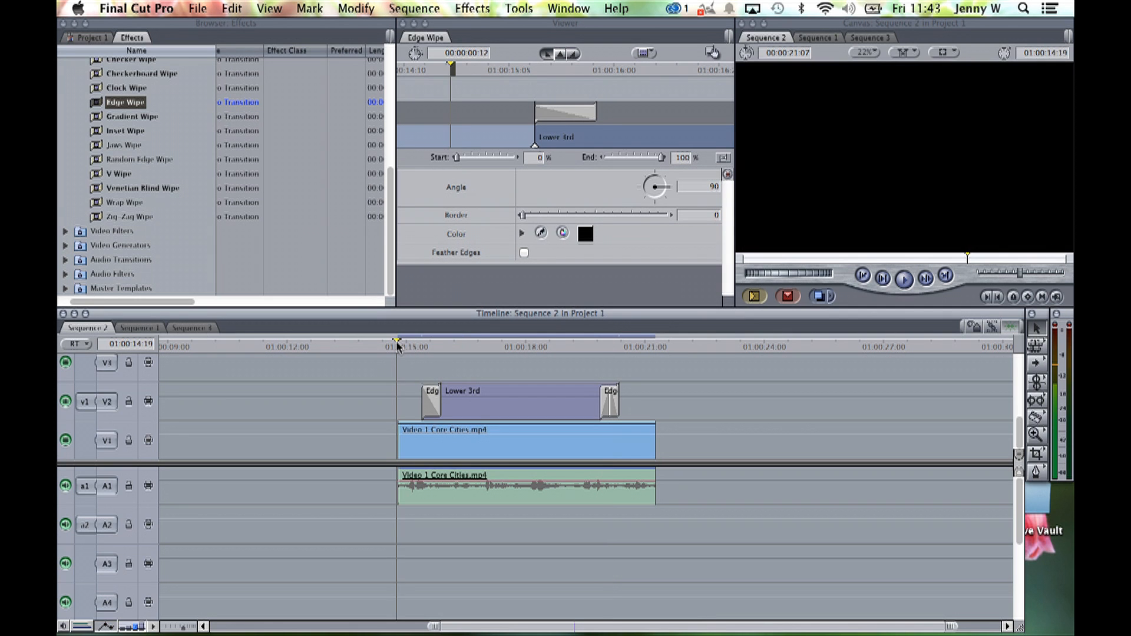
key("space")
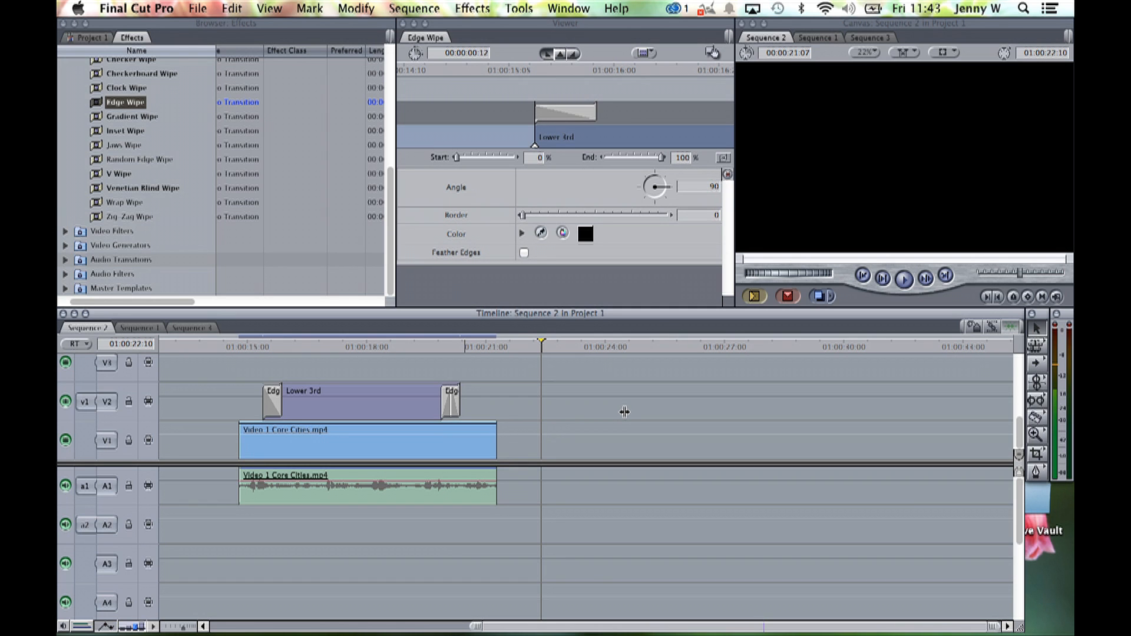
- Preview Clip #389 and Clip #415 from Project 1 in the Viewer
left_click(104, 39)
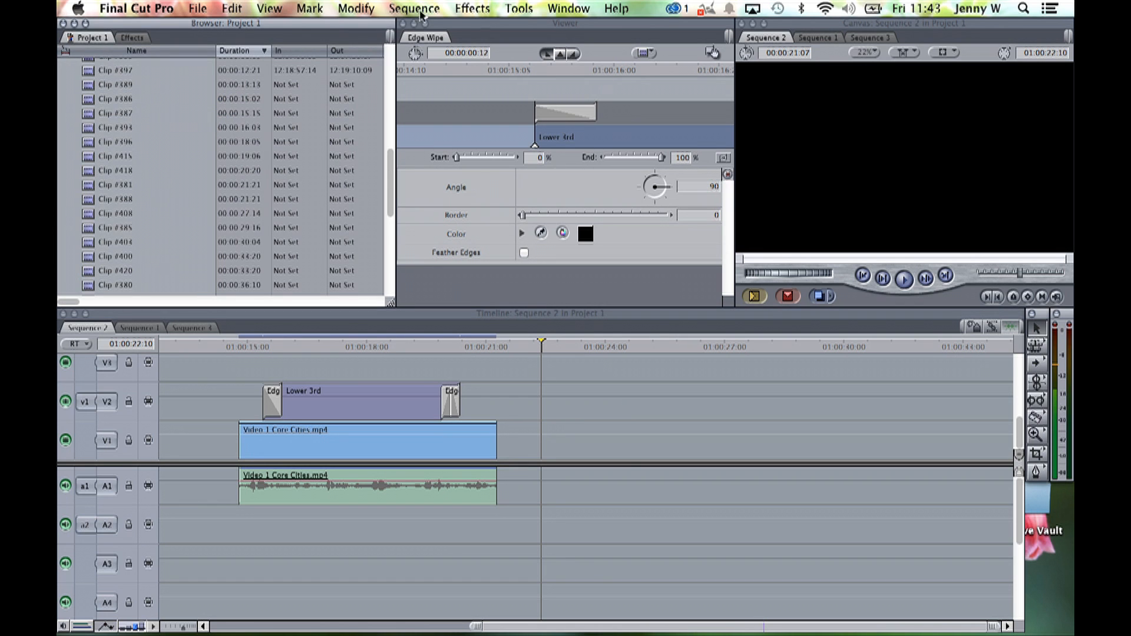
double_click(91, 86)
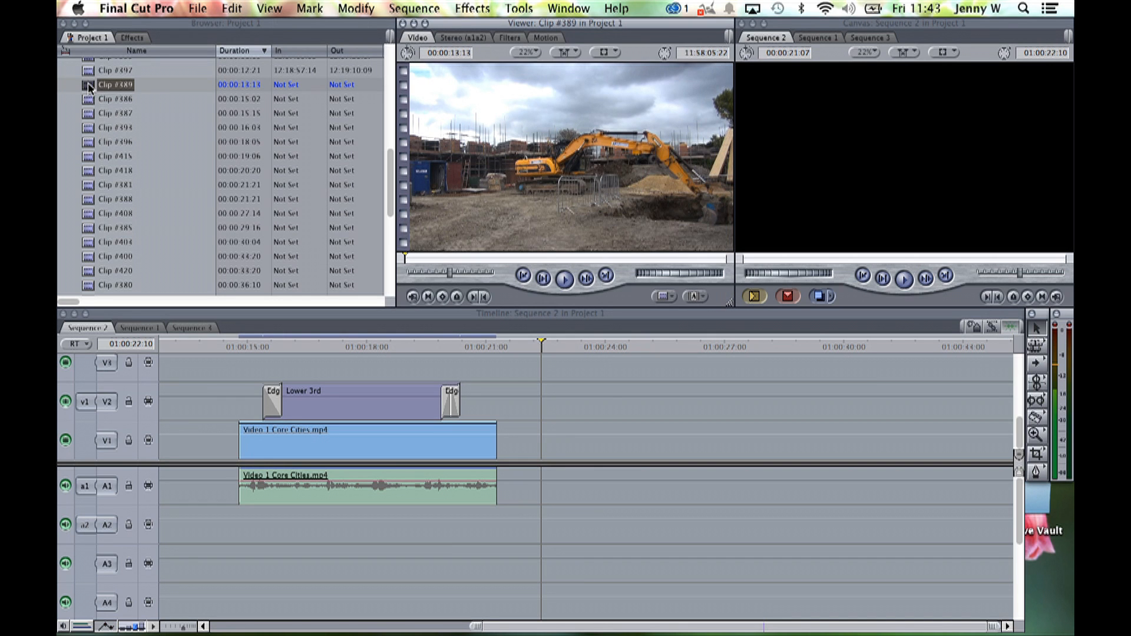
double_click(89, 158)
- Create a new title with the plain Text generator
left_click(700, 296)
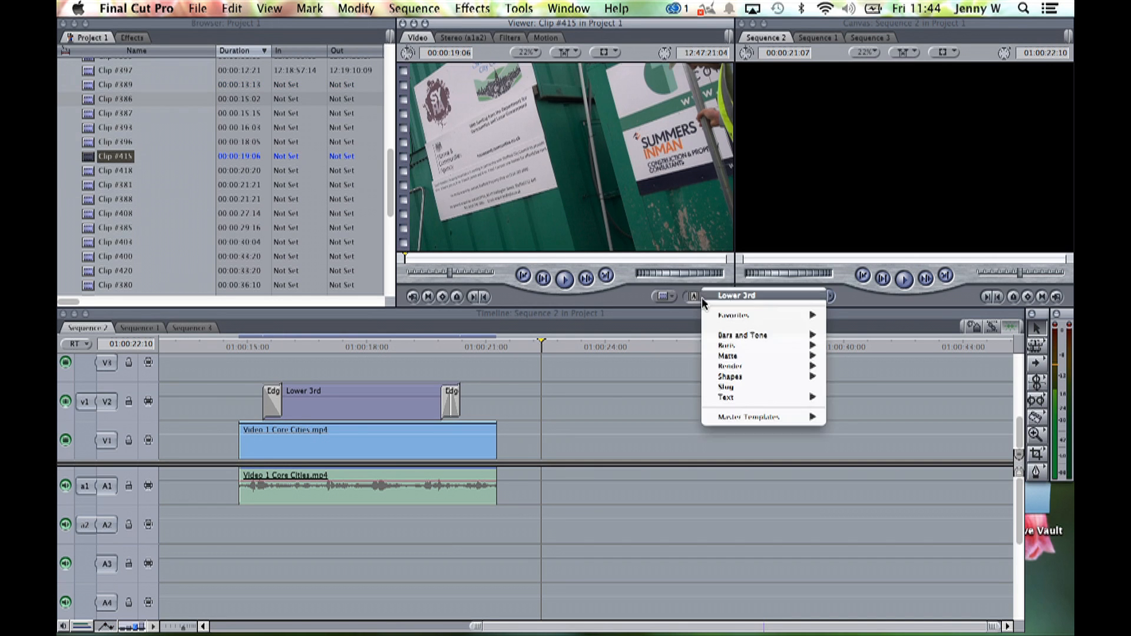
mouse_move(779, 397)
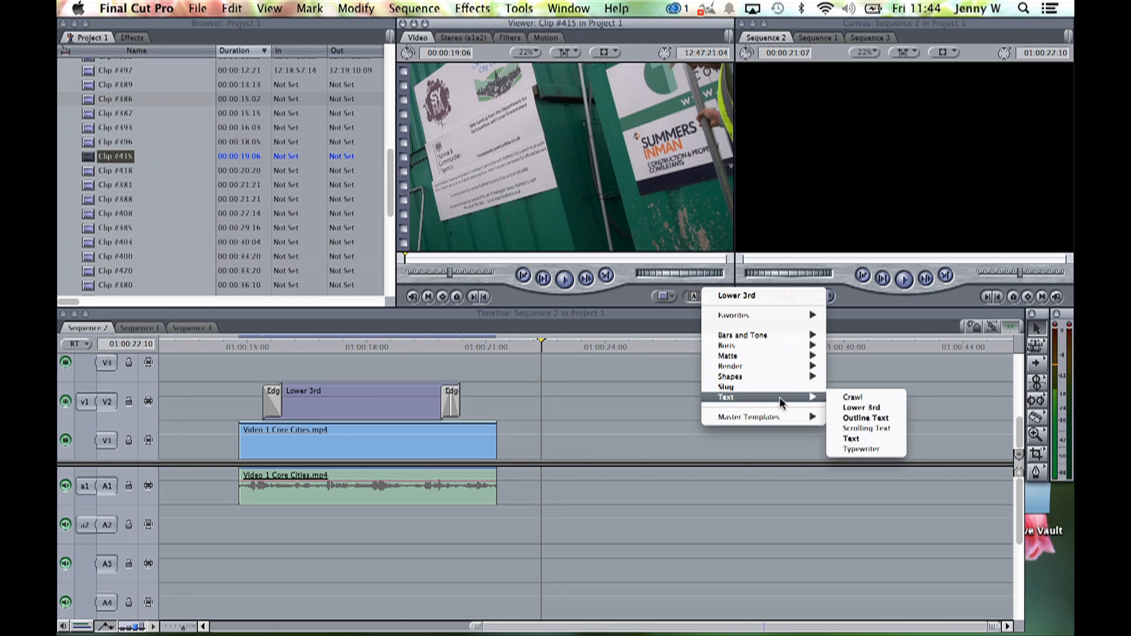
left_click(872, 439)
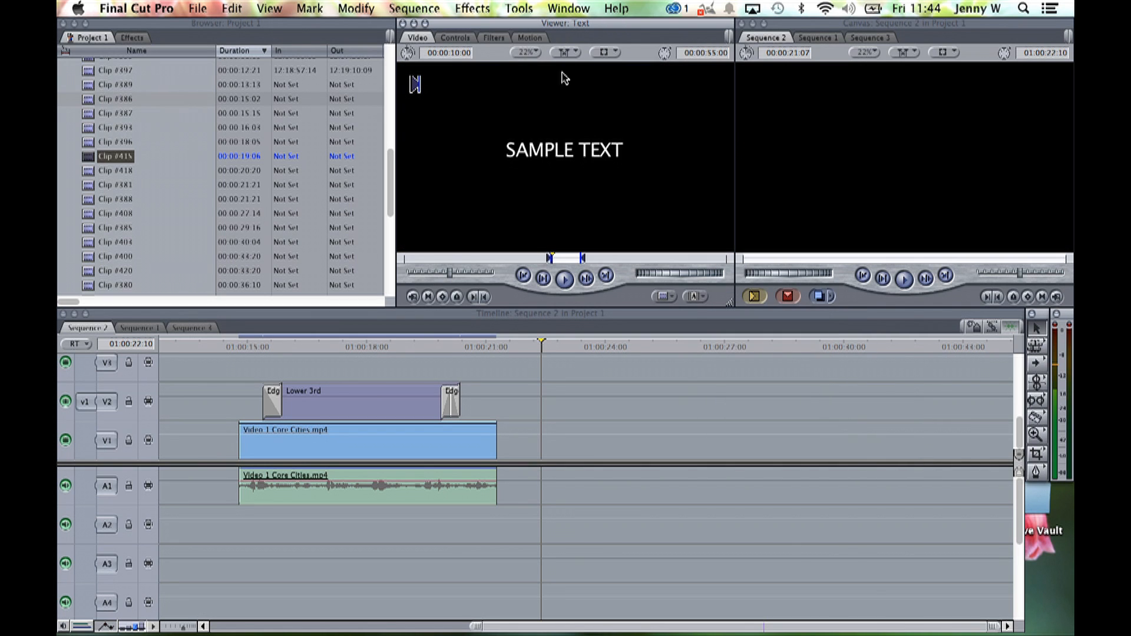
- Replace the title's sample text with "Day 1, Big Brother House" and show the title in the Viewer
left_click(457, 38)
left_click(560, 117)
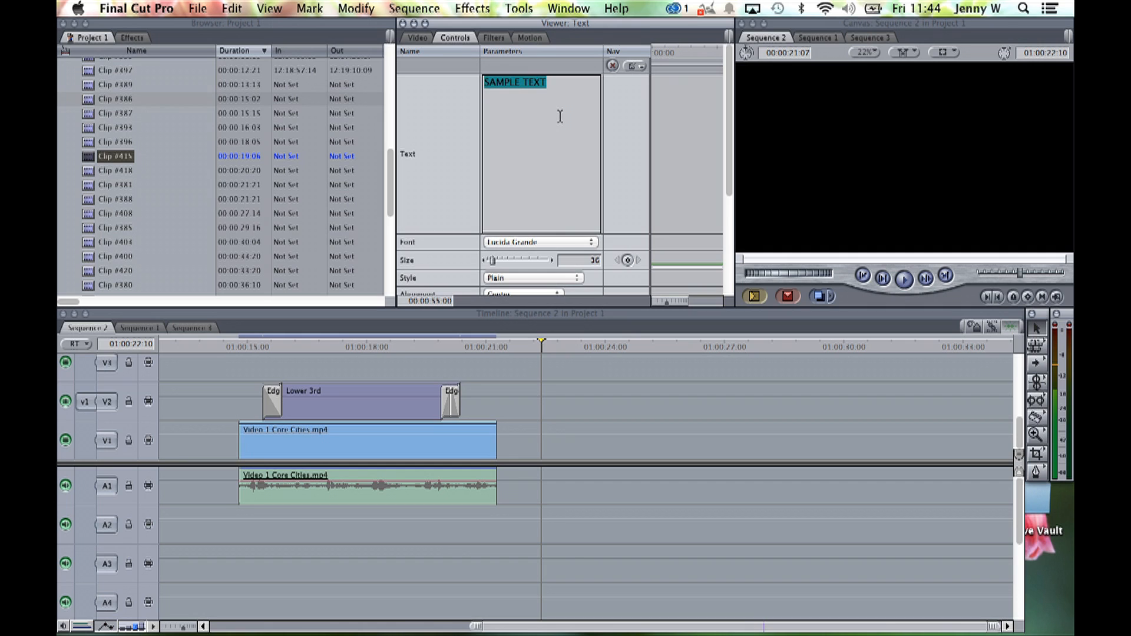
type("Day 1, Big Borther Hou")
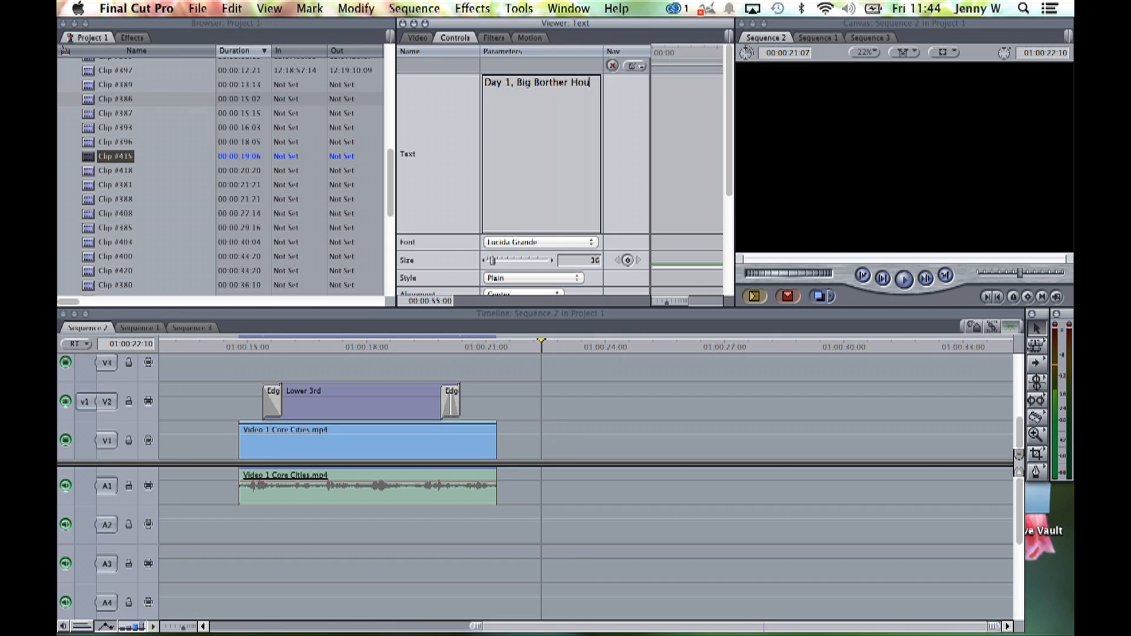
type("e")
left_click(551, 83)
key("BackSpace")
key("BackSpace")
type("ro")
left_click(418, 37)
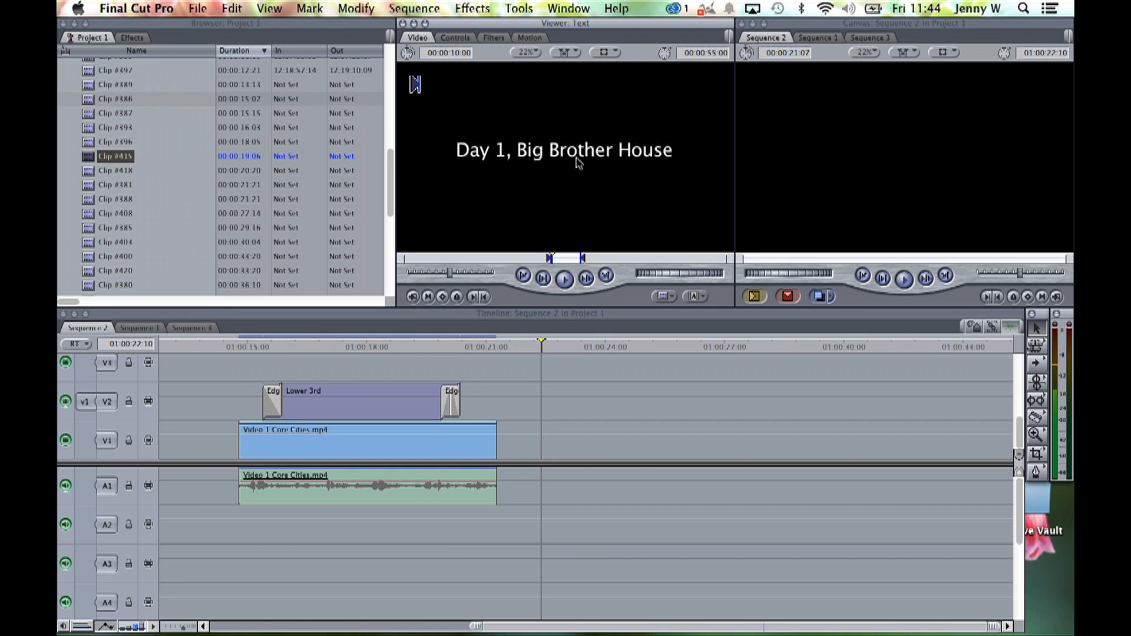
- Add the text title to V2 at 01:00:22:10 and place the playhead within it at 01:00:25:09
left_click_drag(582, 163, 917, 139)
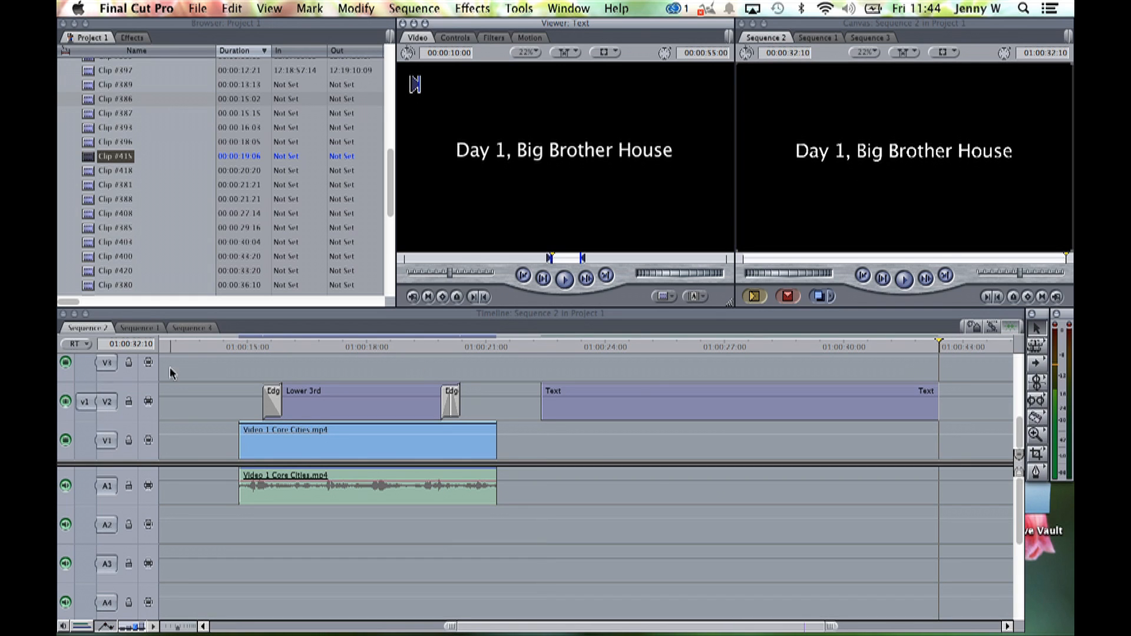
left_click(658, 346)
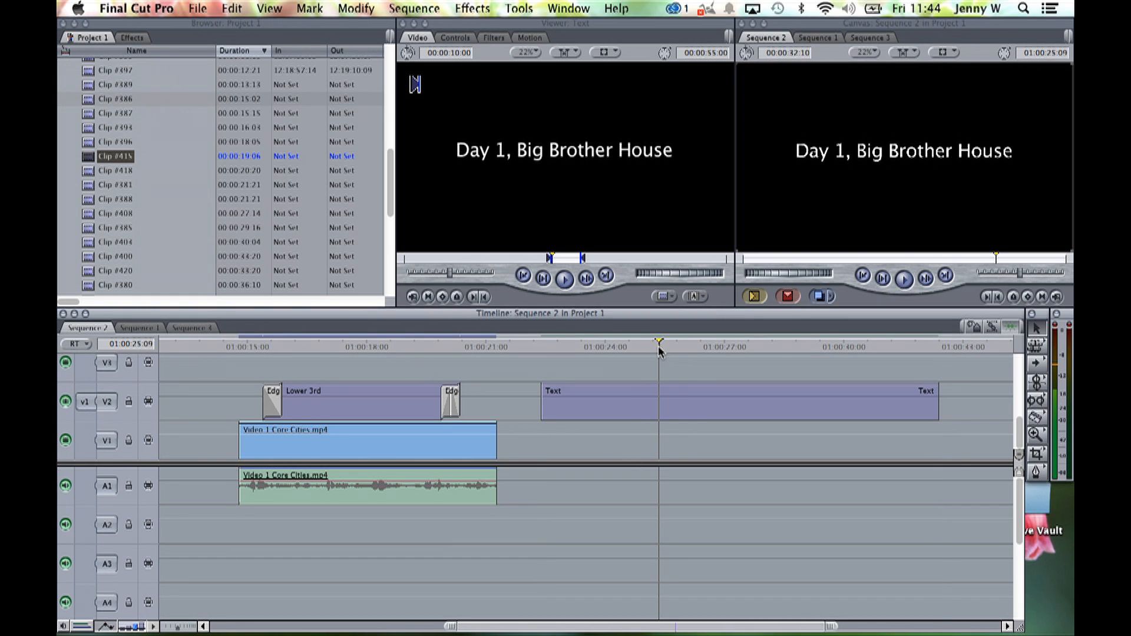
- Open the Text clip's controls from the timeline and examine its font, style, alignment and font color settings
double_click(636, 402)
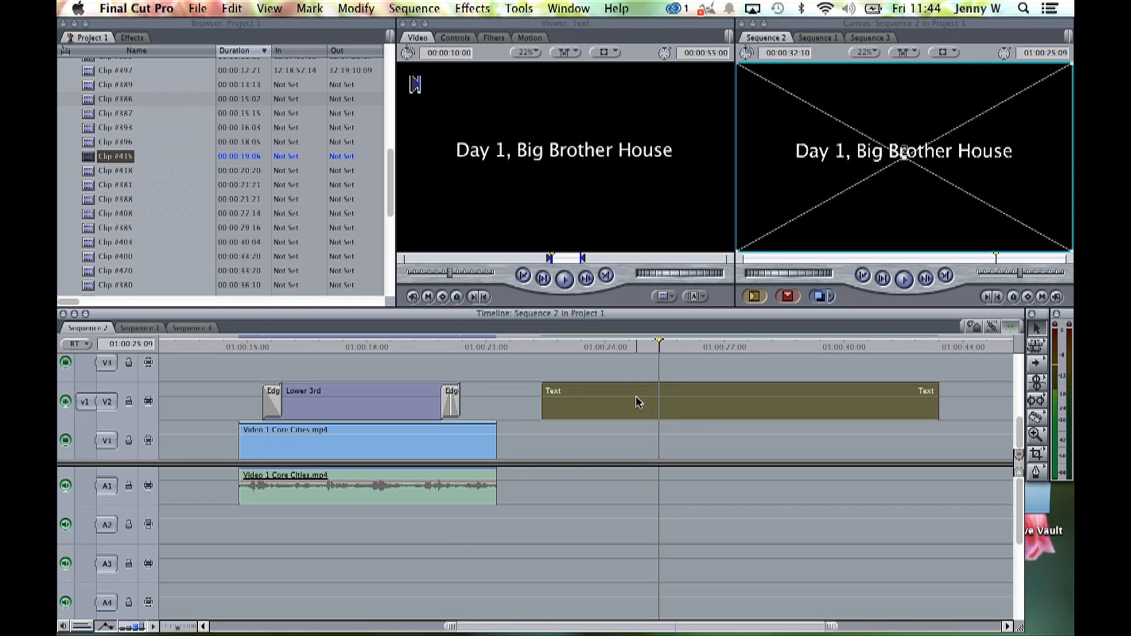
left_click(454, 37)
scroll(463, 158, "down", 3)
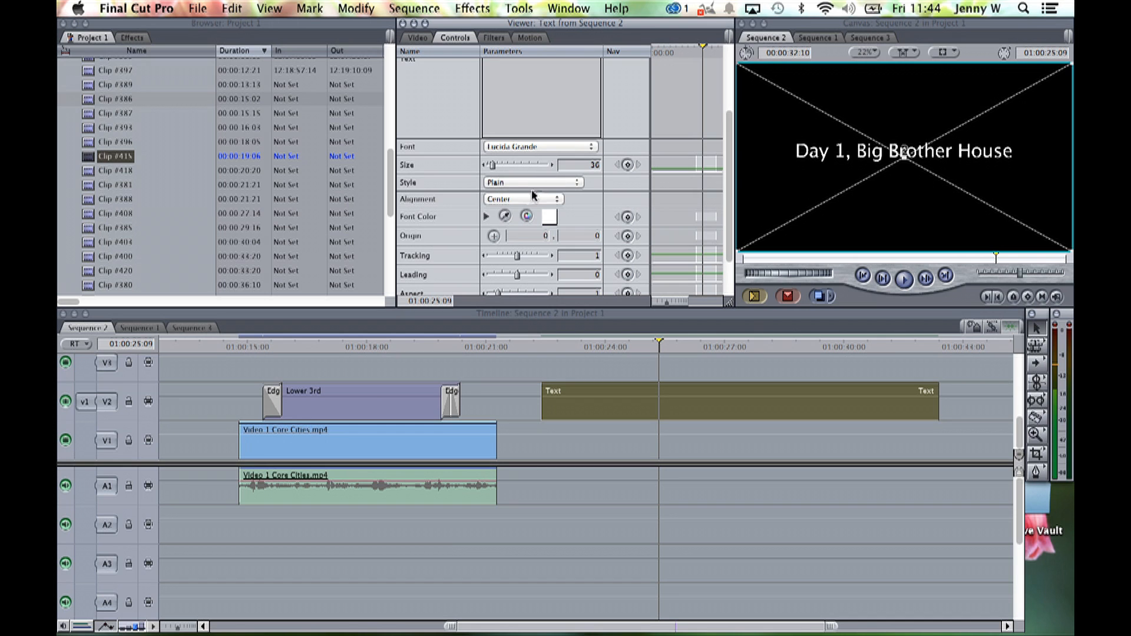
left_click(505, 189)
left_click(471, 177)
scroll(471, 177, "down", 1)
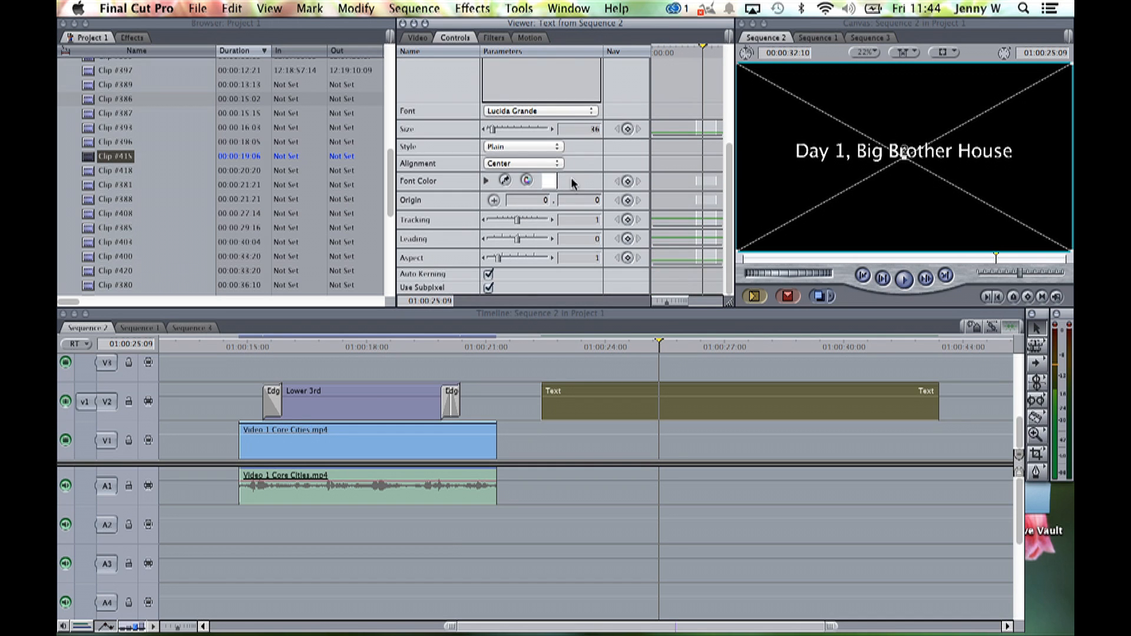